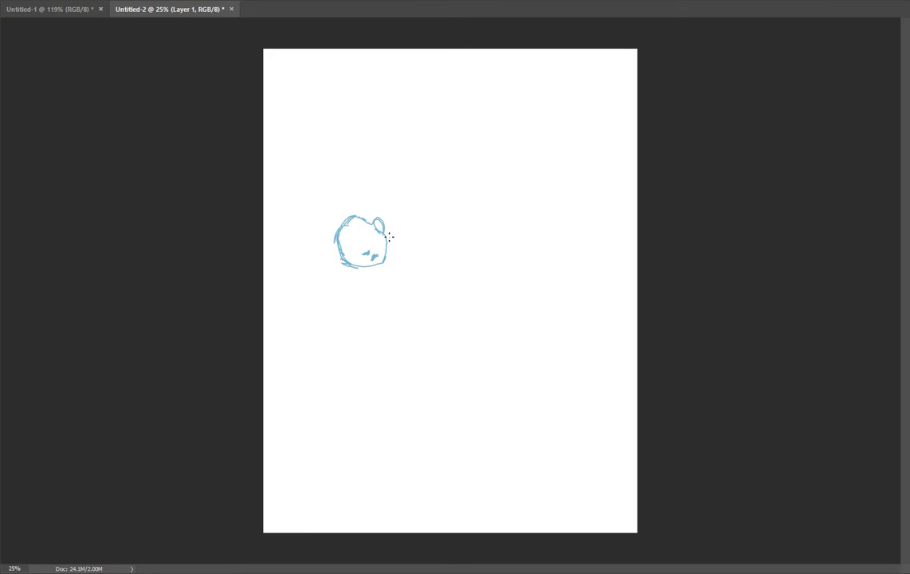
# - Sketch the reclining figure's torso and supporting arm in blue outline, plus a separate foot shape beside the body
pyautogui.moveTo(387, 237)
pyautogui.mouseDown()
pyautogui.moveTo(428, 224)
pyautogui.moveTo(436, 243)
pyautogui.moveTo(430, 271)
pyautogui.moveTo(430, 262)
pyautogui.moveTo(425, 272)
pyautogui.moveTo(393, 250)
pyautogui.mouseUp()
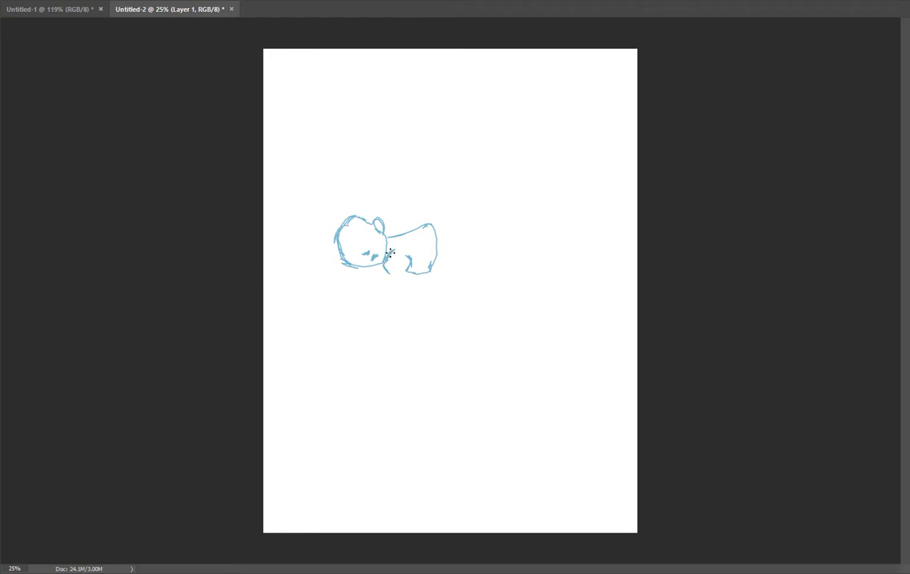
pyautogui.moveTo(383, 263)
pyautogui.mouseDown()
pyautogui.moveTo(357, 271)
pyautogui.moveTo(407, 269)
pyautogui.moveTo(396, 276)
pyautogui.mouseUp()
pyautogui.moveTo(487, 246)
pyautogui.mouseDown()
pyautogui.moveTo(506, 261)
pyautogui.moveTo(485, 260)
pyautogui.moveTo(506, 259)
pyautogui.moveTo(491, 240)
pyautogui.moveTo(487, 248)
pyautogui.mouseUp()
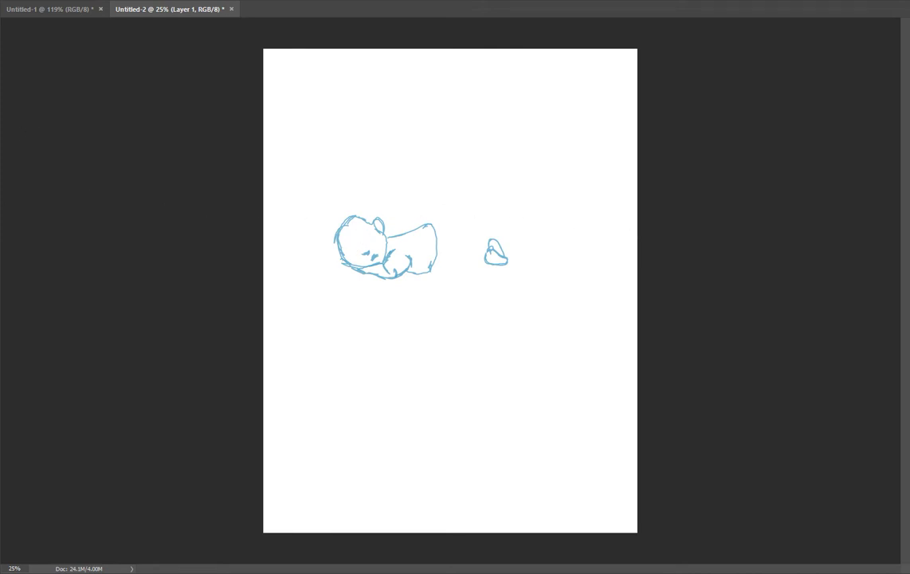
# - Draw the figure's eyes, eyebrows and hair with a bun in dark grey 33383a
pyautogui.press('n')
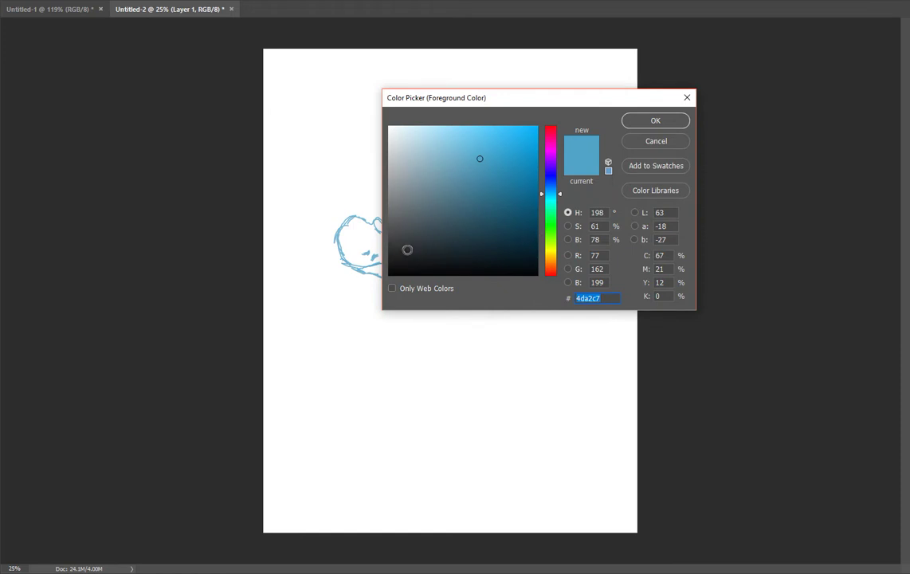
pyautogui.click(405, 241)
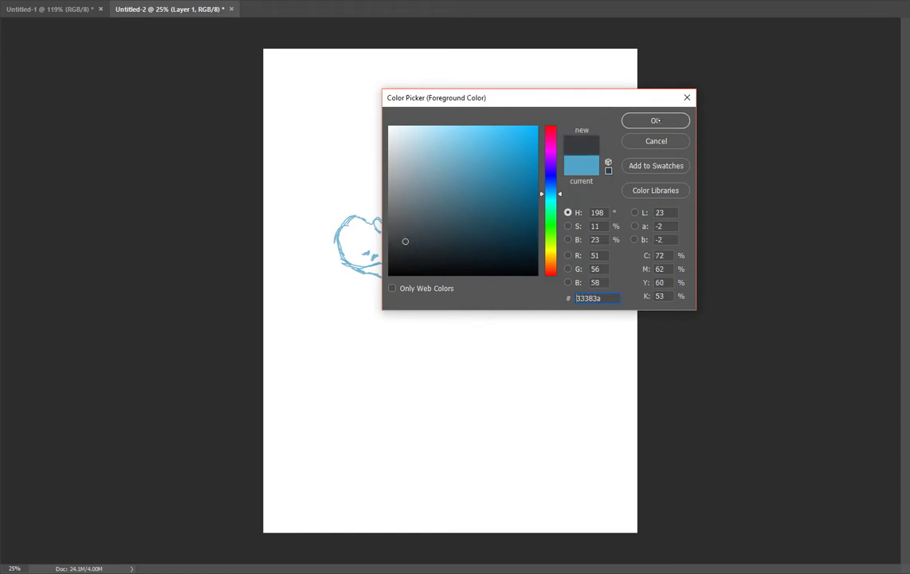
pyautogui.click(656, 120)
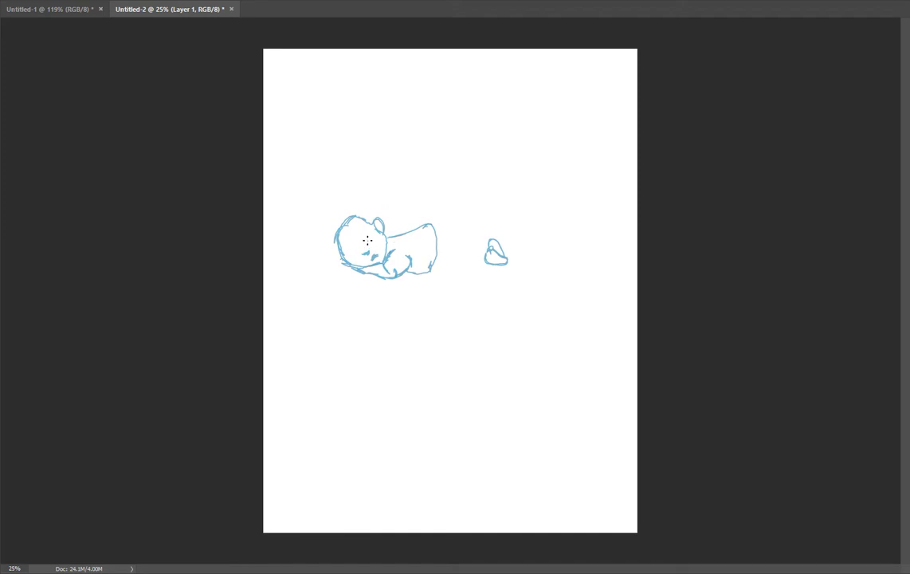
pyautogui.moveTo(366, 243); pyautogui.dragTo(373, 234)
pyautogui.moveTo(356, 251)
pyautogui.mouseDown()
pyautogui.moveTo(345, 257)
pyautogui.moveTo(353, 249)
pyautogui.mouseUp()
pyautogui.moveTo(370, 239); pyautogui.dragTo(369, 240)
pyautogui.moveTo(341, 230)
pyautogui.mouseDown()
pyautogui.moveTo(339, 257)
pyautogui.moveTo(350, 264)
pyautogui.moveTo(337, 261)
pyautogui.moveTo(332, 243)
pyautogui.moveTo(333, 257)
pyautogui.moveTo(334, 232)
pyautogui.moveTo(339, 239)
pyautogui.moveTo(343, 224)
pyautogui.moveTo(358, 219)
pyautogui.moveTo(372, 227)
pyautogui.moveTo(362, 210)
pyautogui.moveTo(332, 208)
pyautogui.moveTo(334, 226)
pyautogui.moveTo(328, 222)
pyautogui.moveTo(341, 215)
pyautogui.moveTo(330, 210)
pyautogui.moveTo(329, 261)
pyautogui.moveTo(329, 240)
pyautogui.moveTo(349, 224)
pyautogui.mouseUp()
pyautogui.moveTo(369, 217); pyautogui.dragTo(351, 221)
pyautogui.moveTo(359, 214)
pyautogui.mouseDown()
pyautogui.moveTo(330, 219)
pyautogui.moveTo(380, 215)
pyautogui.moveTo(408, 237)
pyautogui.moveTo(389, 223)
pyautogui.mouseUp()
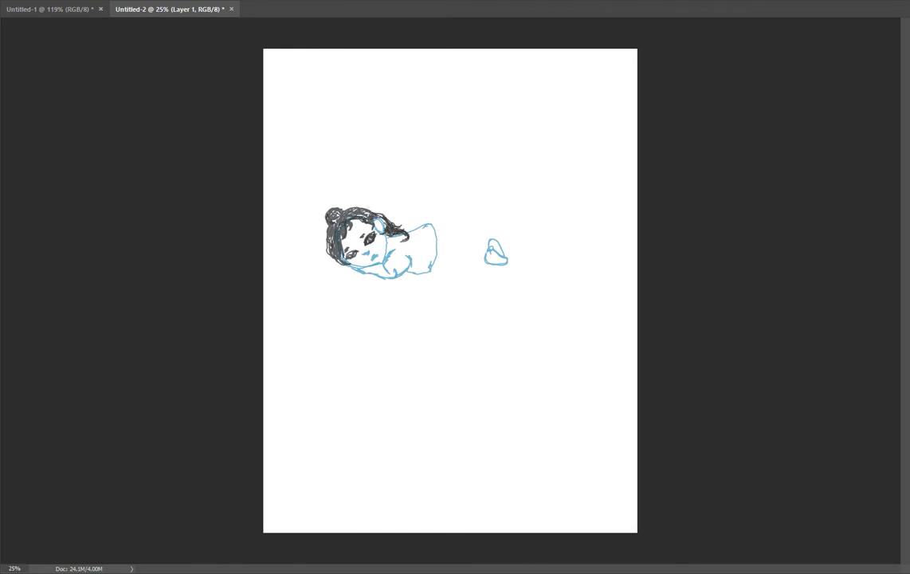
pyautogui.moveTo(347, 212)
pyautogui.mouseDown()
pyautogui.moveTo(367, 207)
pyautogui.moveTo(374, 214)
pyautogui.moveTo(353, 207)
pyautogui.moveTo(324, 236)
pyautogui.moveTo(327, 248)
pyautogui.mouseUp()
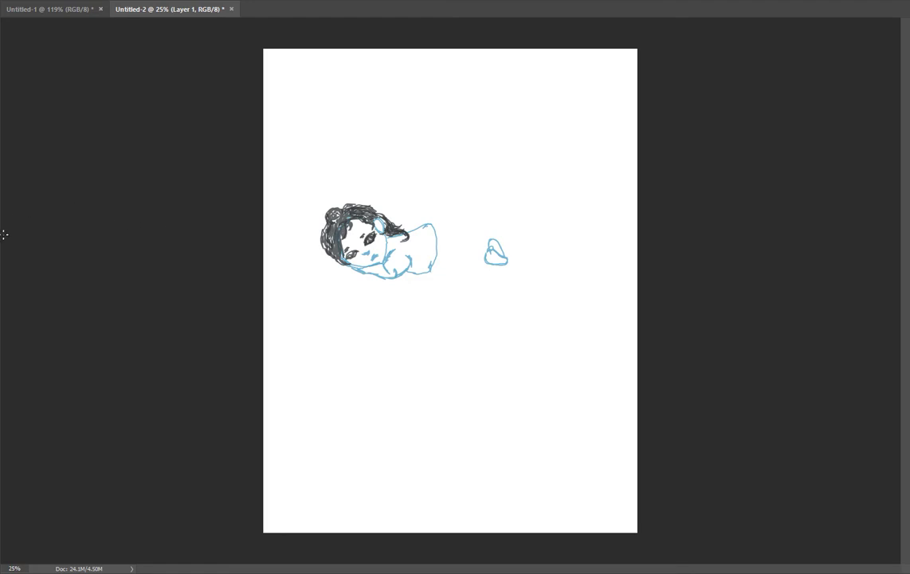
# - Paint the lips and a small forehead mark in pink ee5785
pyautogui.click(1, 298)
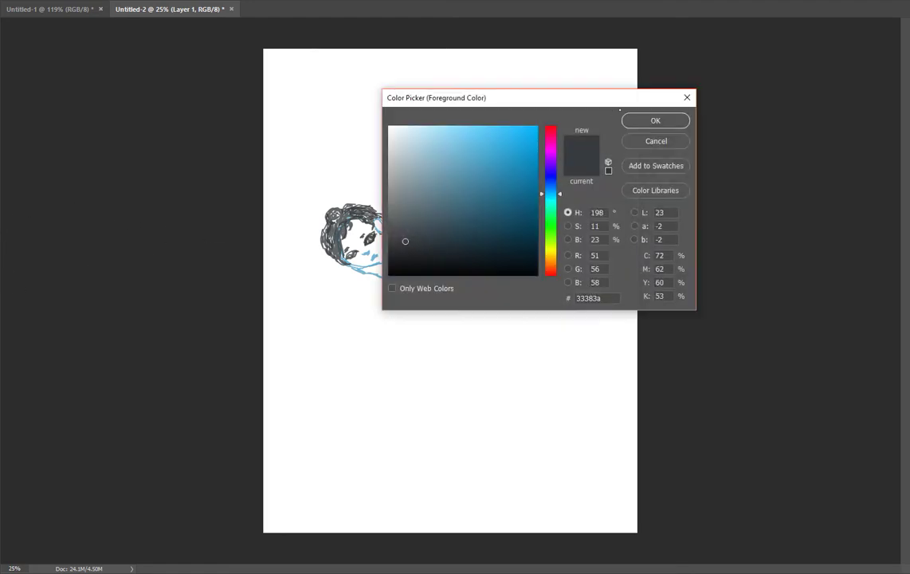
pyautogui.click(549, 133)
pyautogui.click(518, 152)
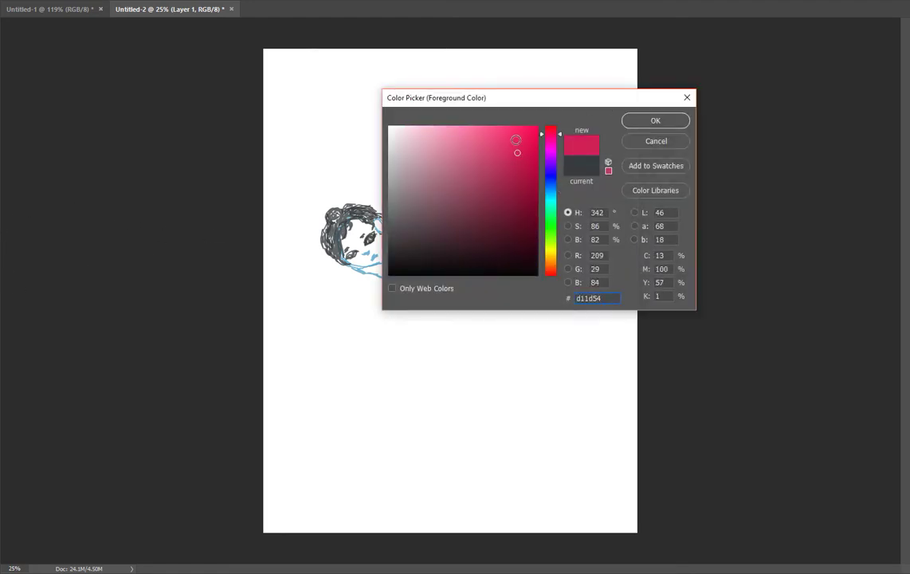
pyautogui.click(505, 140)
pyautogui.click(497, 132)
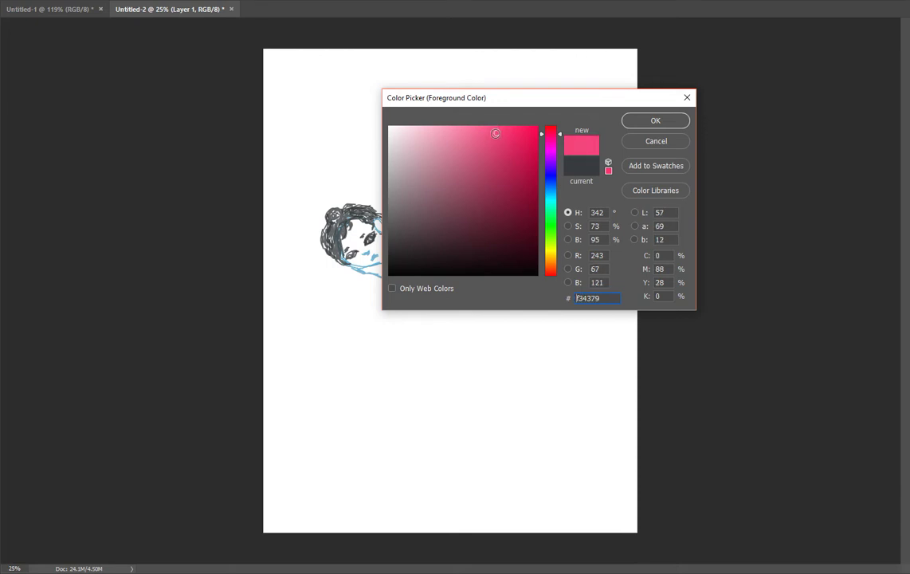
pyautogui.click(482, 136)
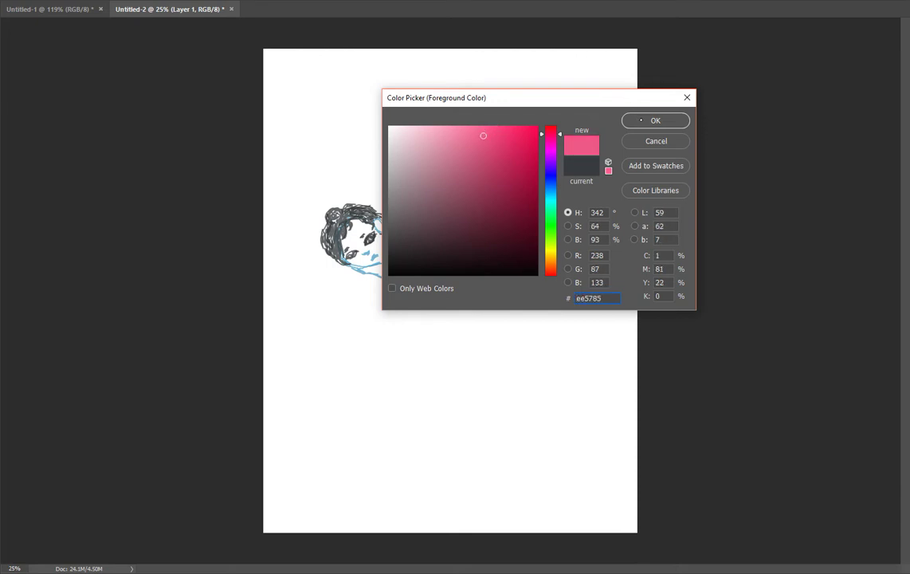
pyautogui.click(641, 120)
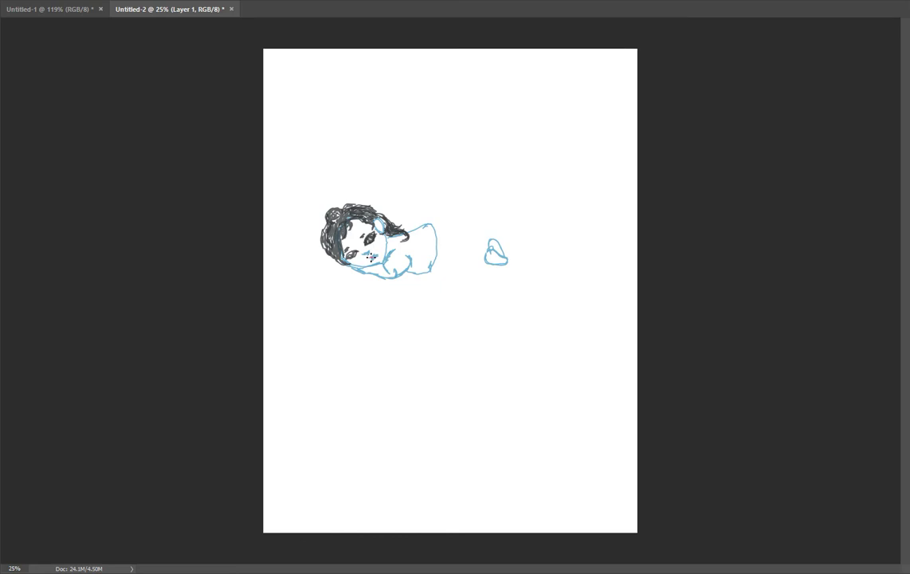
pyautogui.moveTo(369, 257); pyautogui.dragTo(374, 255)
pyautogui.moveTo(376, 257); pyautogui.dragTo(375, 256)
pyautogui.click(346, 231)
# - On a new layer, fill the face, body and foot with light blue 73b6d3 using a 69 px brush at 31% hardness
pyautogui.hotkey('ctrl', 'alt', 'shift', 'n')
pyautogui.click(6, 0)
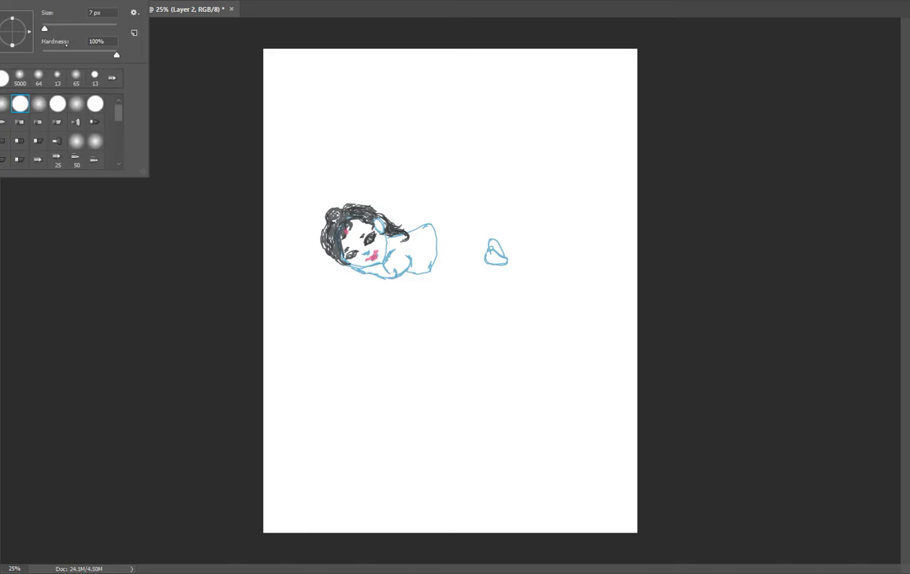
pyautogui.click(56, 27)
pyautogui.click(66, 54)
pyautogui.click(67, 28)
pyautogui.moveTo(360, 223)
pyautogui.mouseDown()
pyautogui.moveTo(382, 261)
pyautogui.moveTo(383, 252)
pyautogui.moveTo(367, 264)
pyautogui.moveTo(349, 262)
pyautogui.moveTo(363, 250)
pyautogui.moveTo(365, 256)
pyautogui.moveTo(354, 242)
pyautogui.moveTo(340, 265)
pyautogui.moveTo(356, 235)
pyautogui.moveTo(373, 259)
pyautogui.moveTo(393, 251)
pyautogui.moveTo(396, 266)
pyautogui.moveTo(408, 261)
pyautogui.moveTo(404, 238)
pyautogui.moveTo(425, 226)
pyautogui.moveTo(430, 233)
pyautogui.moveTo(424, 267)
pyautogui.moveTo(422, 237)
pyautogui.moveTo(407, 267)
pyautogui.moveTo(386, 223)
pyautogui.moveTo(380, 240)
pyautogui.moveTo(415, 242)
pyautogui.moveTo(410, 264)
pyautogui.moveTo(355, 269)
pyautogui.moveTo(392, 269)
pyautogui.mouseUp()
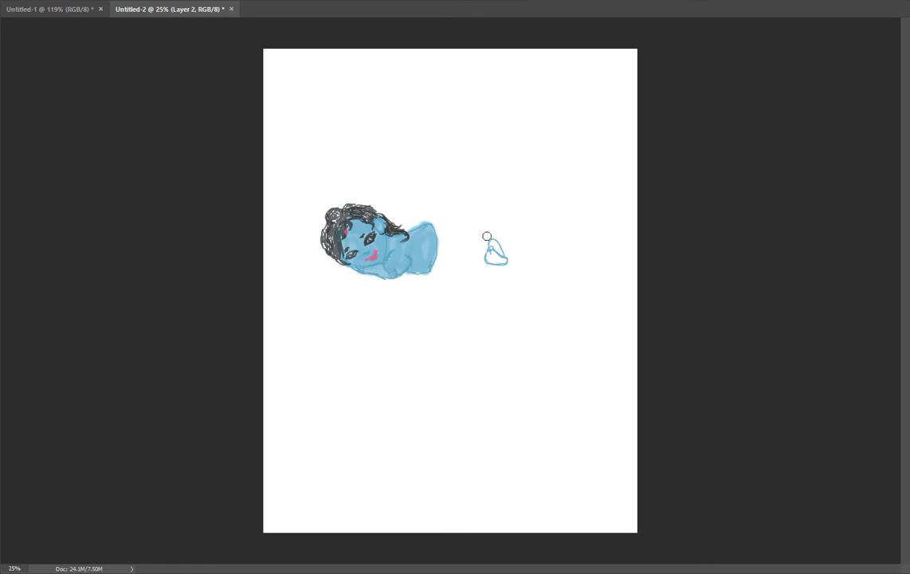
pyautogui.moveTo(492, 247)
pyautogui.mouseDown()
pyautogui.moveTo(497, 255)
pyautogui.moveTo(492, 247)
pyautogui.mouseUp()
pyautogui.moveTo(397, 259)
pyautogui.mouseDown()
pyautogui.moveTo(422, 266)
pyautogui.moveTo(413, 267)
pyautogui.mouseUp()
# - Switch to Layer 1 and set the brush size to about 61 px
pyautogui.hotkey('alt', '[')
pyautogui.click(10, 1)
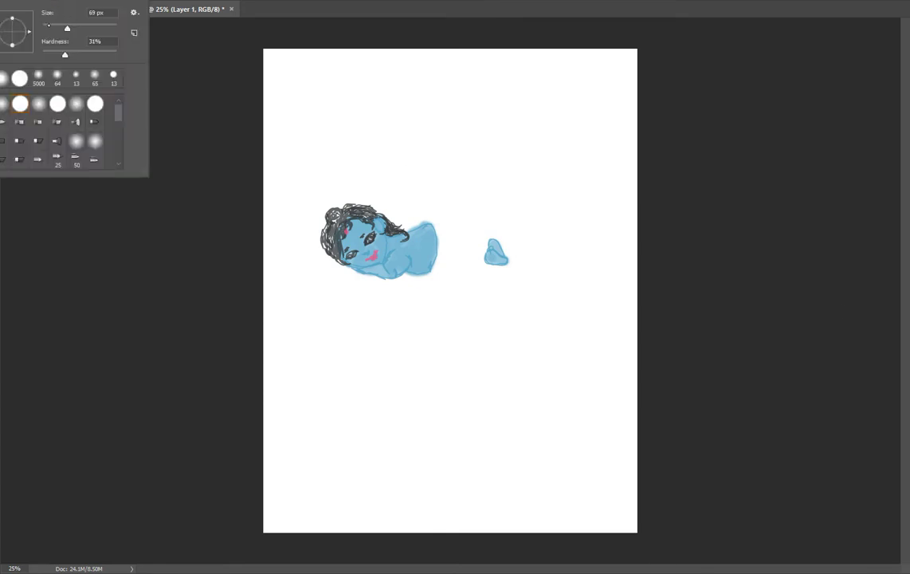
pyautogui.click(45, 28)
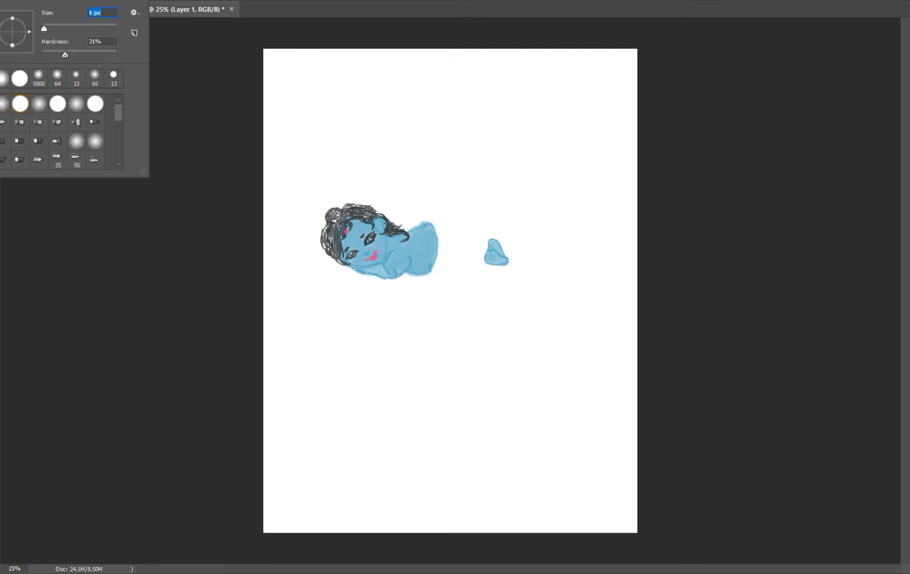
pyautogui.moveTo(44, 28); pyautogui.dragTo(49, 27)
pyautogui.moveTo(49, 27); pyautogui.dragTo(64, 28)
pyautogui.press('Return')
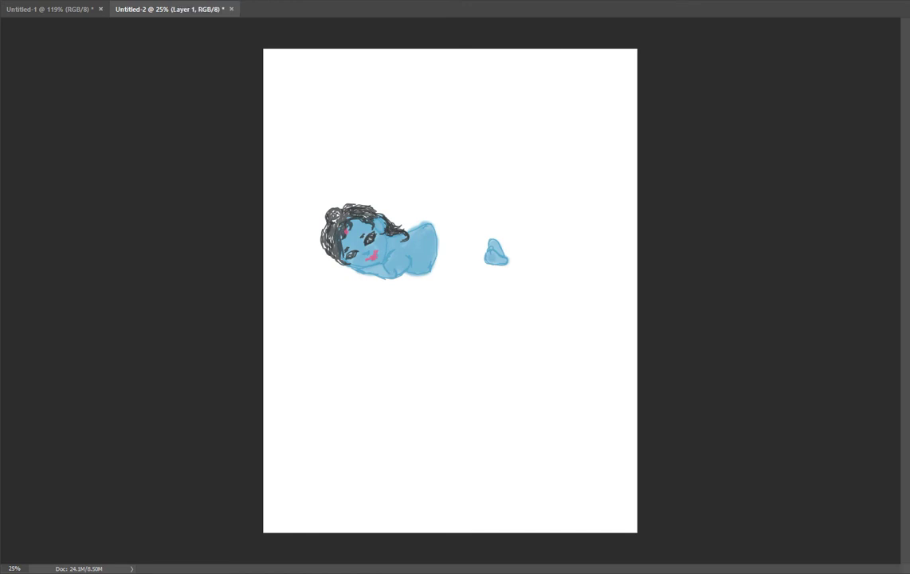
# - Set the foreground colour to hot pink fa1269
pyautogui.click(0, 295)
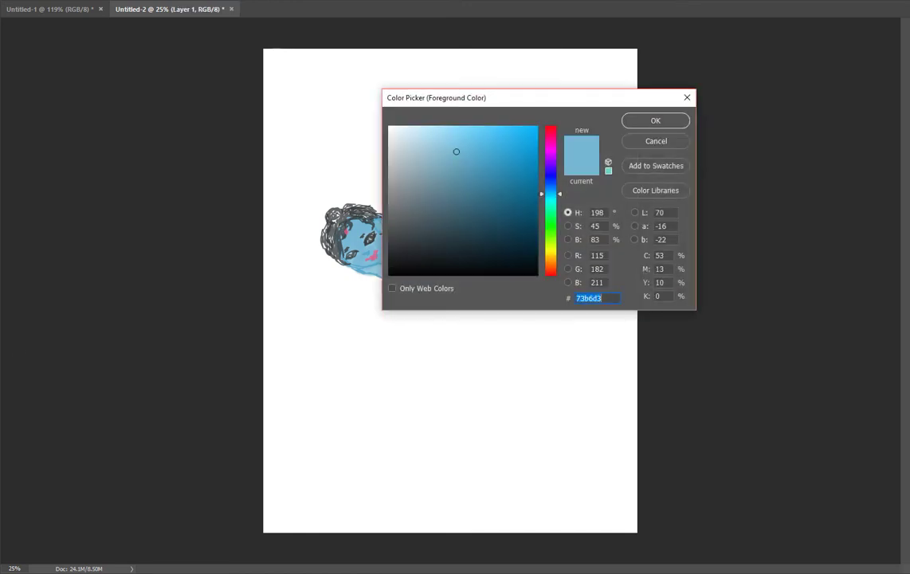
pyautogui.write('ec1ee5')
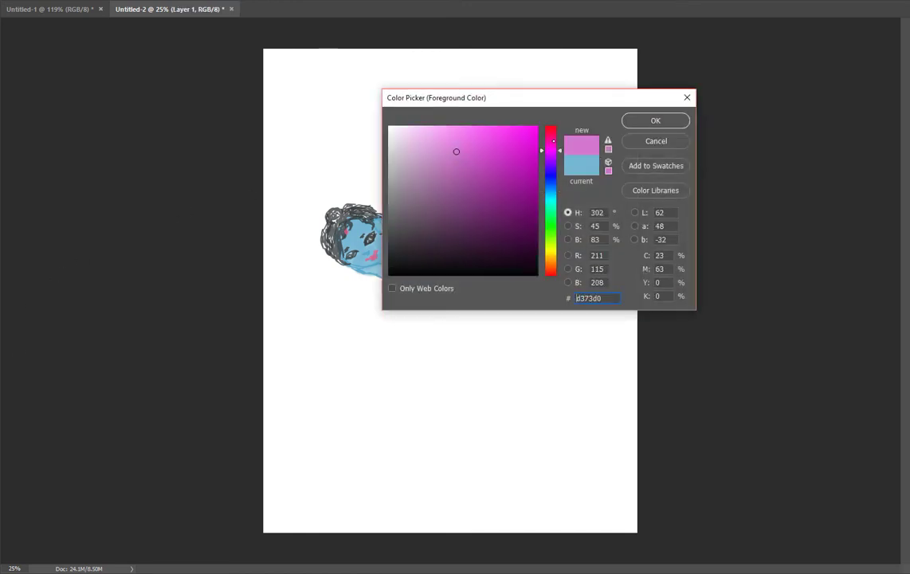
pyautogui.click(516, 169)
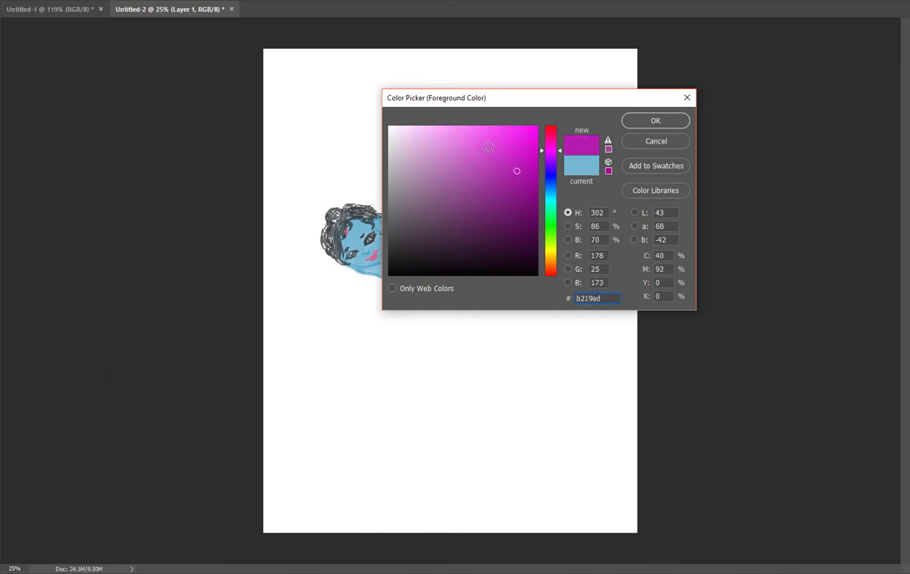
pyautogui.click(489, 148)
pyautogui.click(546, 136)
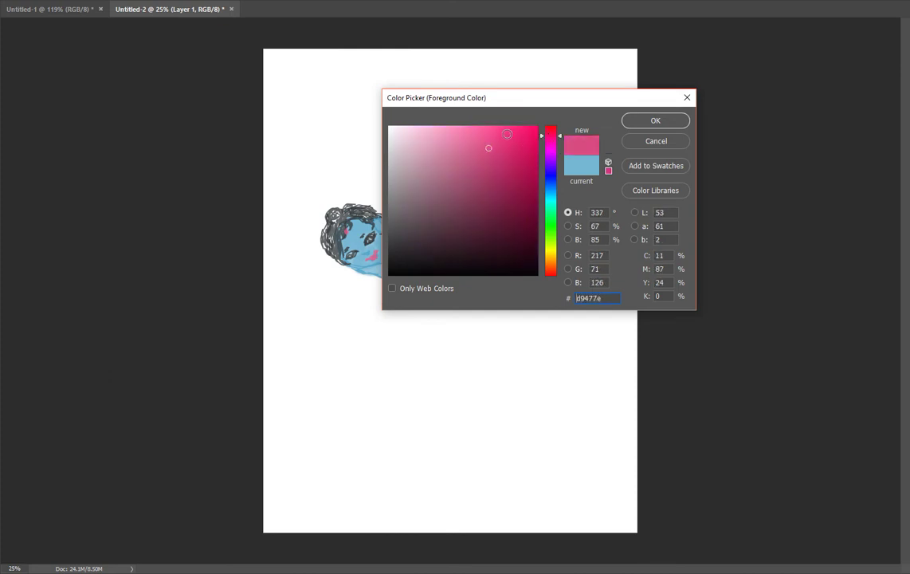
pyautogui.moveTo(488, 148)
pyautogui.mouseDown()
pyautogui.moveTo(506, 136)
pyautogui.moveTo(498, 133)
pyautogui.moveTo(538, 127)
pyautogui.mouseUp()
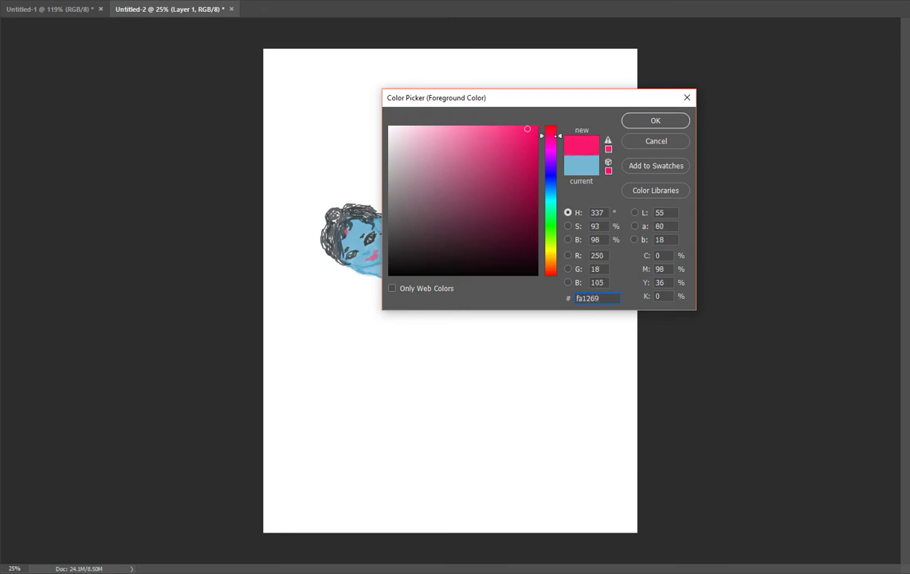
pyautogui.click(650, 120)
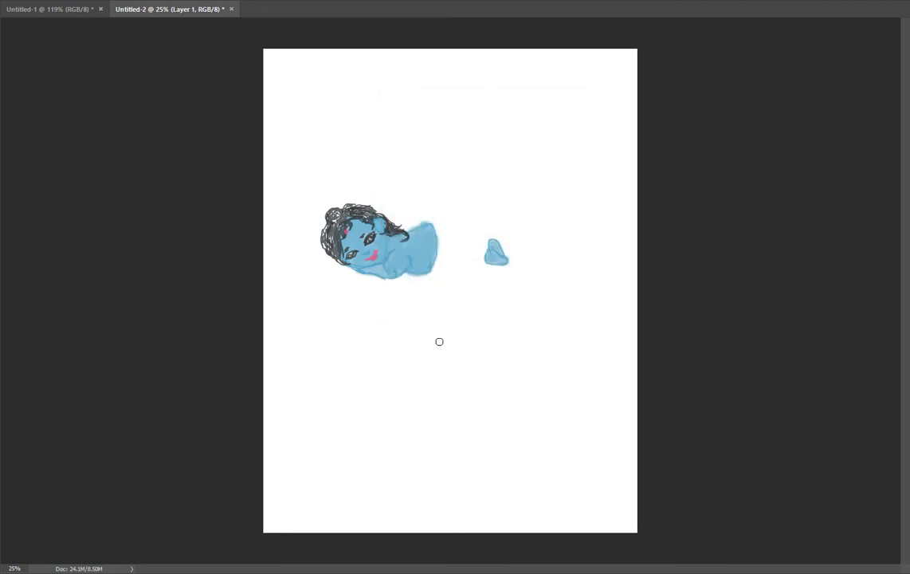
# - Try painting a hot pink blush on the cheek near the ear and undo the strokes
pyautogui.click(347, 230)
pyautogui.moveTo(381, 238); pyautogui.dragTo(380, 241)
pyautogui.press('ctrl')
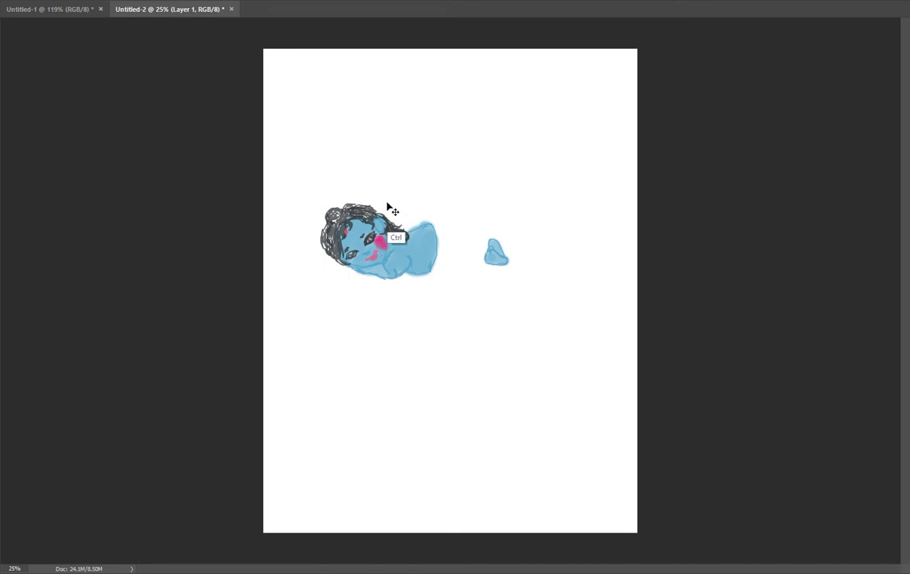
pyautogui.hotkey('ctrl', 'alt')
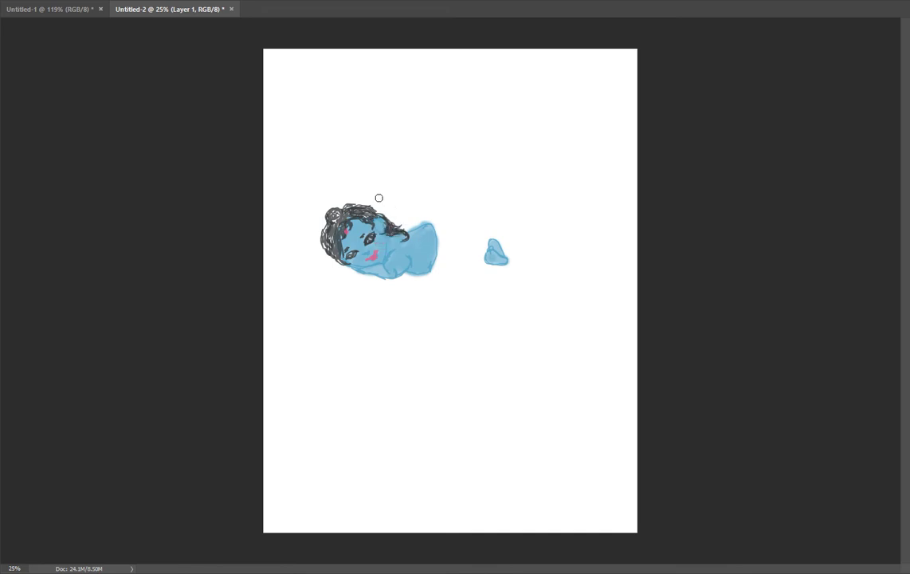
# - Paint blush on both cheeks and around the eyes in light pink f297b9 on Layer 3
pyautogui.click(2, 334)
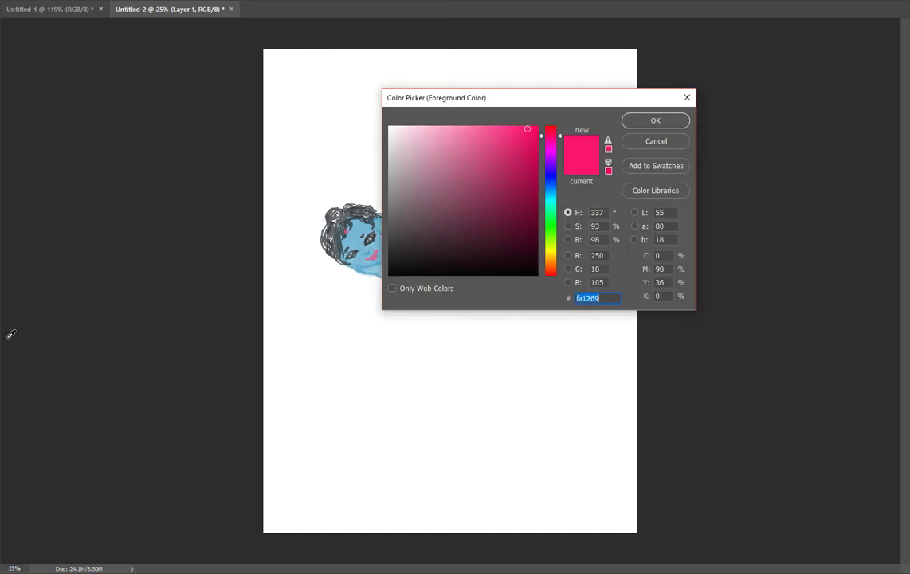
pyautogui.click(444, 133)
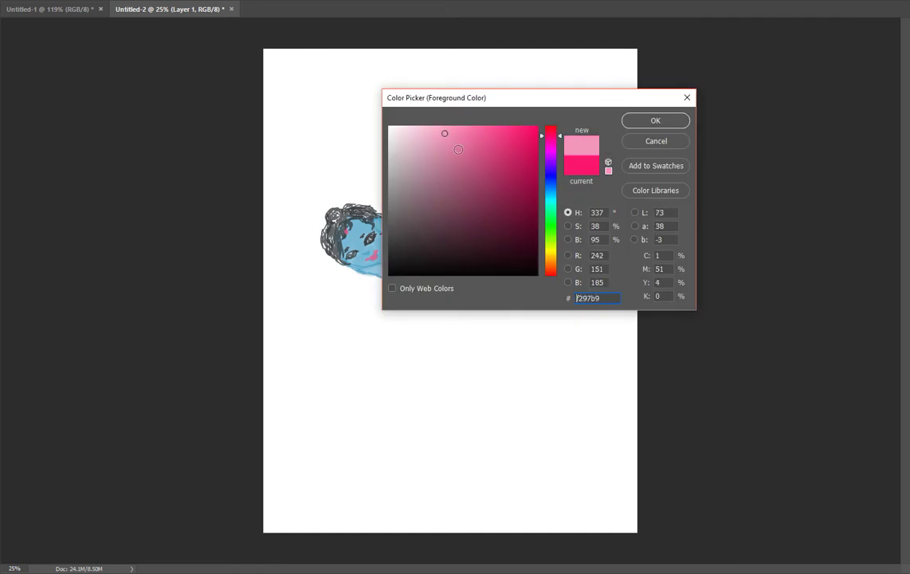
pyautogui.click(666, 118)
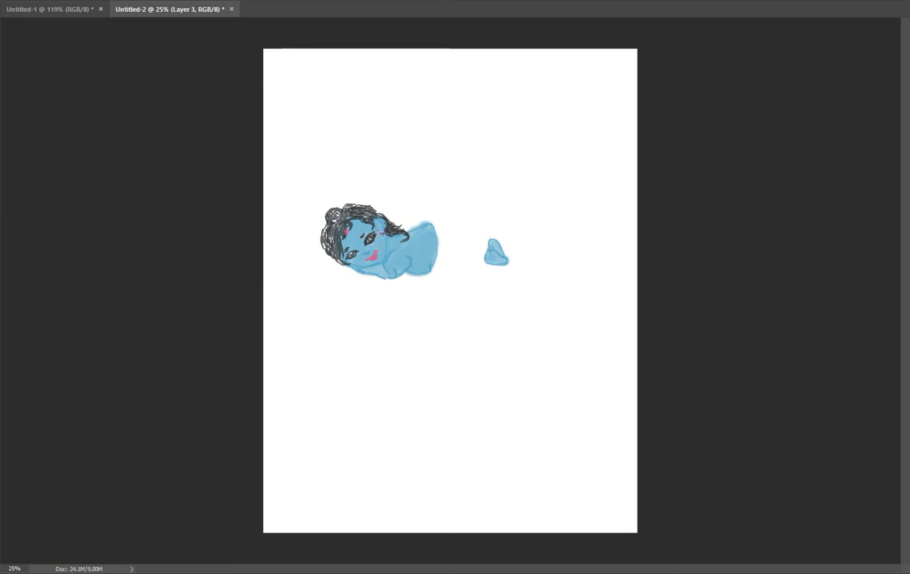
pyautogui.moveTo(380, 237)
pyautogui.mouseDown()
pyautogui.moveTo(354, 260)
pyautogui.moveTo(379, 260)
pyautogui.moveTo(396, 273)
pyautogui.moveTo(378, 263)
pyautogui.moveTo(371, 233)
pyautogui.mouseUp()
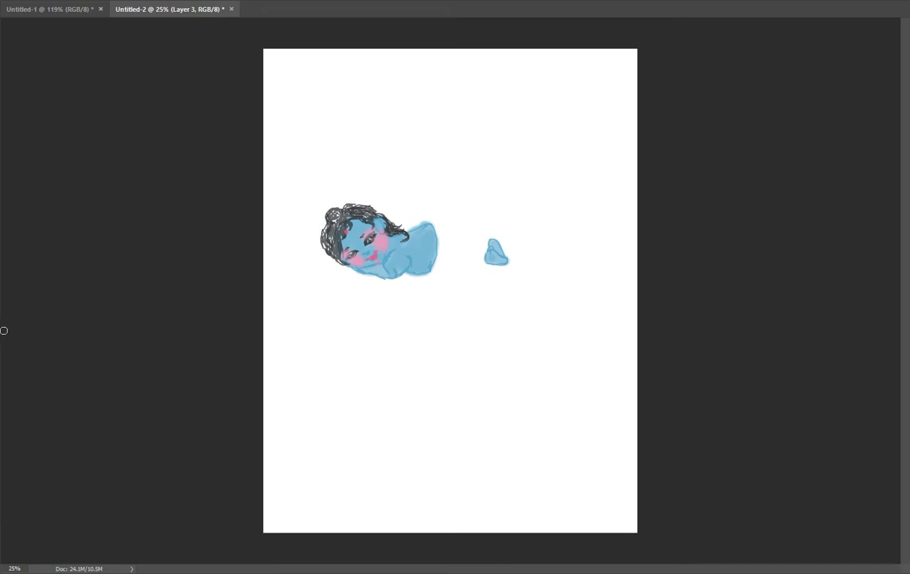
# - Erase the pink blush overlapping both eyes with a much smaller eraser tip
pyautogui.click(338, 255)
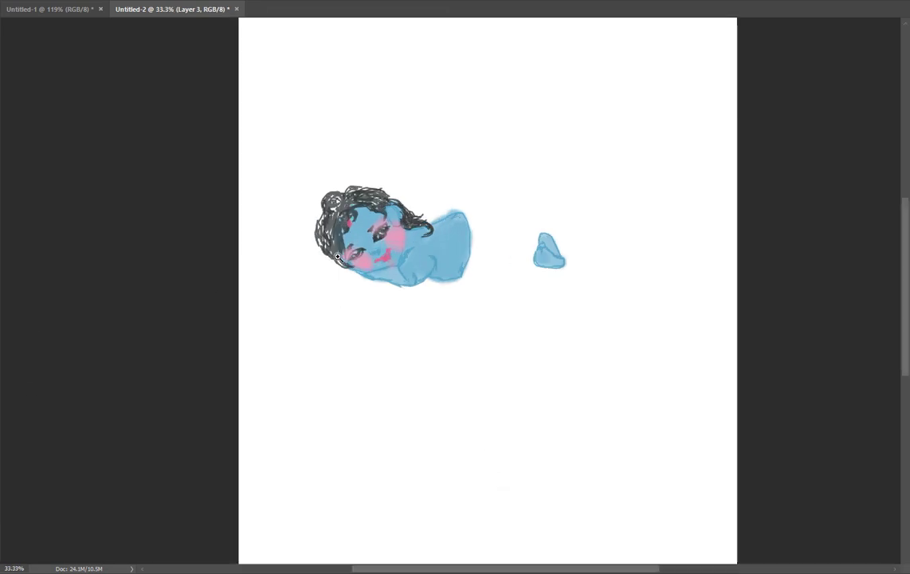
pyautogui.click(410, 266)
pyautogui.click(411, 266)
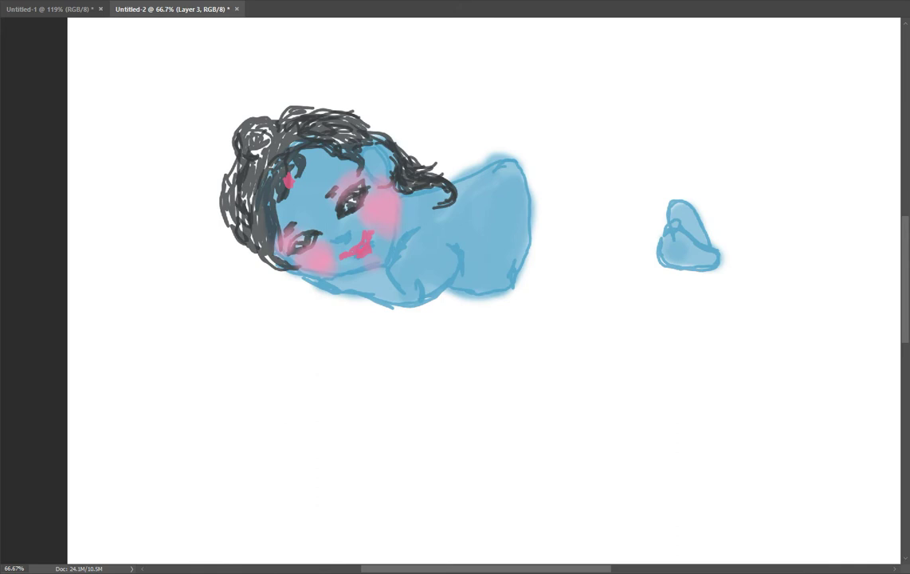
pyautogui.click(47, 0)
pyautogui.click(47, 26)
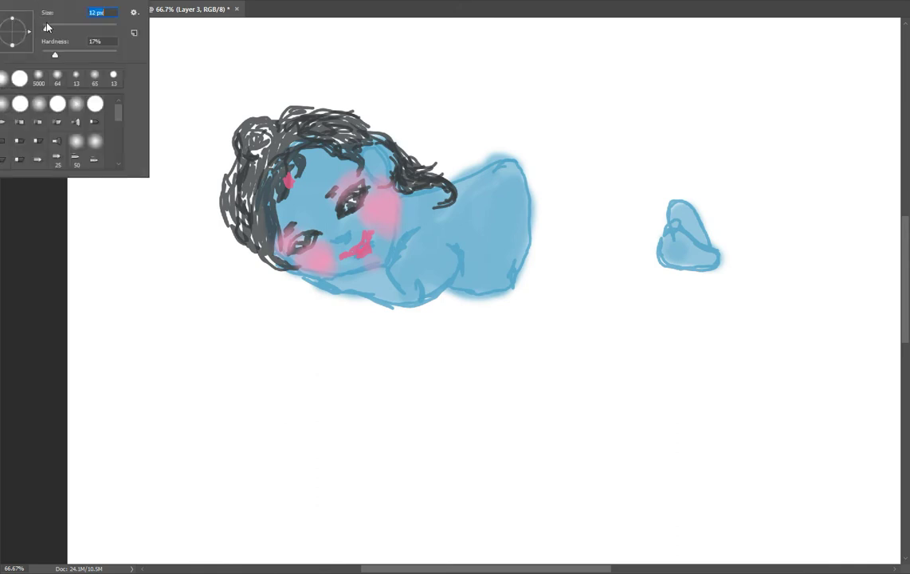
pyautogui.moveTo(46, 26); pyautogui.dragTo(43, 30)
pyautogui.click(557, 239)
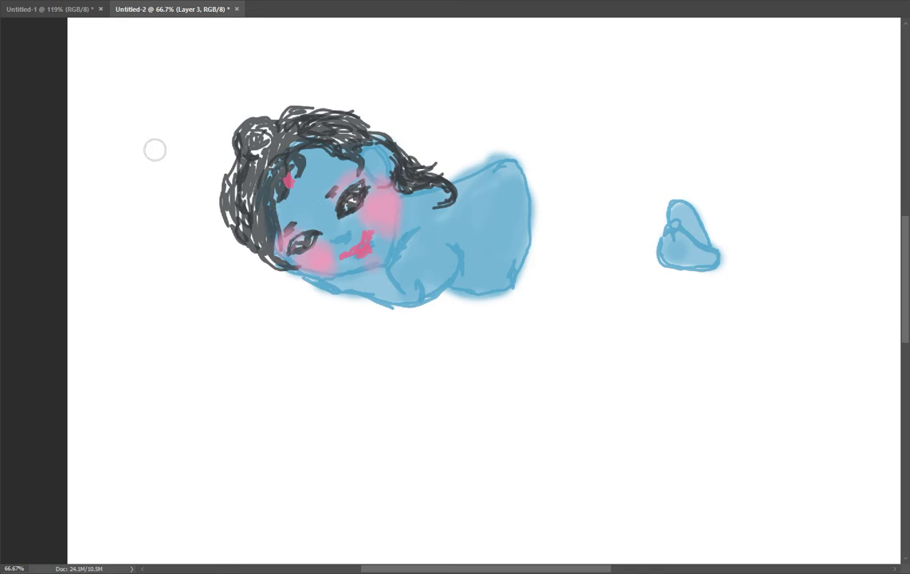
# - Reduce the brush size to 9 px and paint the irises of both eyes brown on Layer 3
pyautogui.click(10, 2)
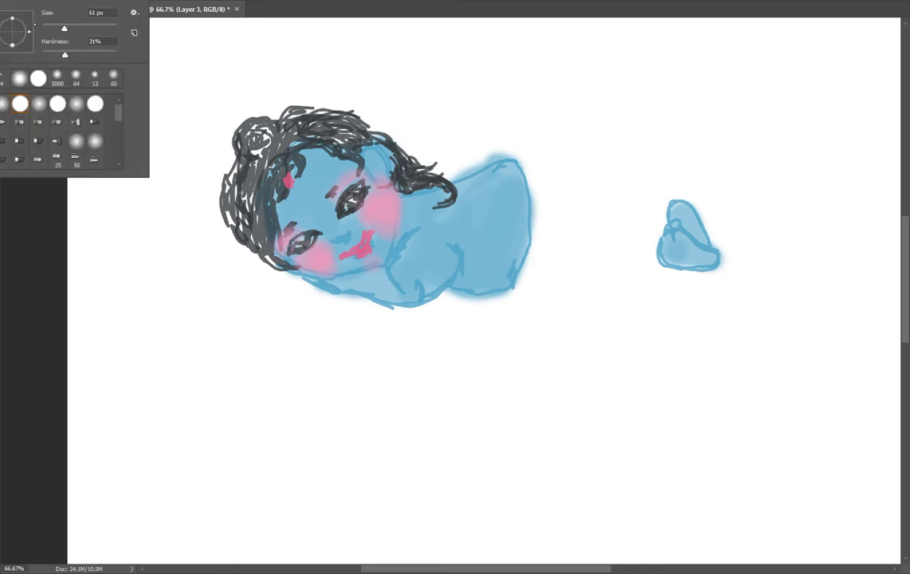
pyautogui.click(45, 28)
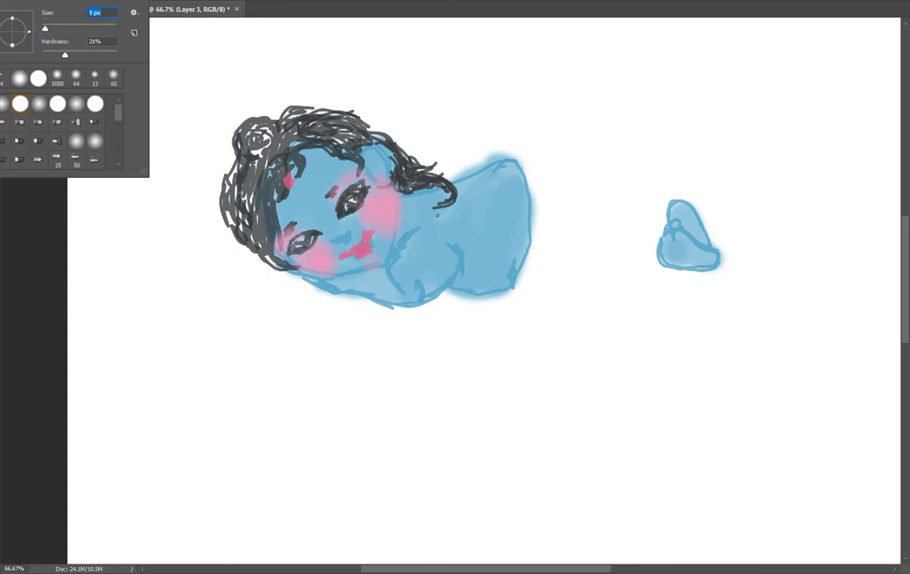
pyautogui.click(320, 172)
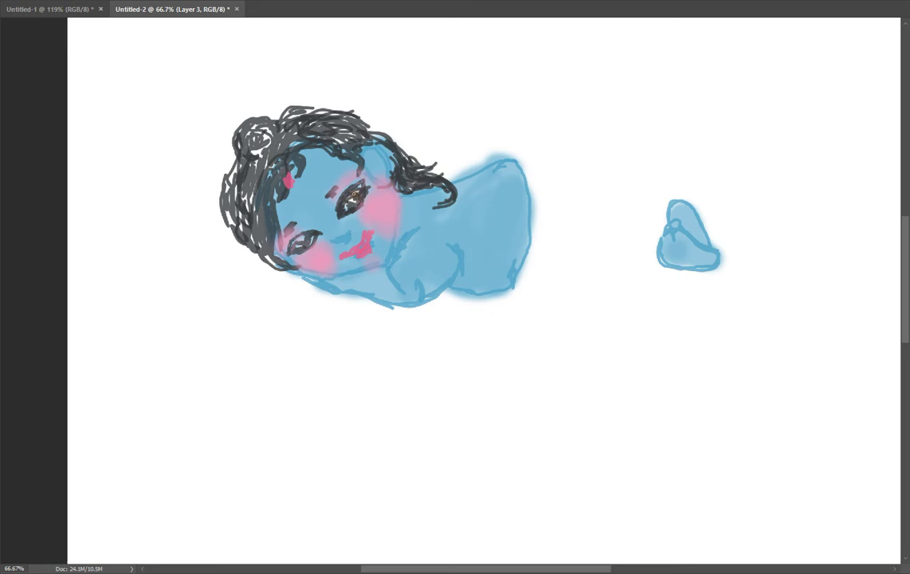
pyautogui.moveTo(356, 194); pyautogui.dragTo(357, 200)
pyautogui.moveTo(347, 203); pyautogui.dragTo(354, 204)
# - Raise the brush opacity and paint black outlines and pupils on both eyes, then darken the eyebrows
pyautogui.click(219, 2)
pyautogui.moveTo(221, 4); pyautogui.dragTo(253, 4)
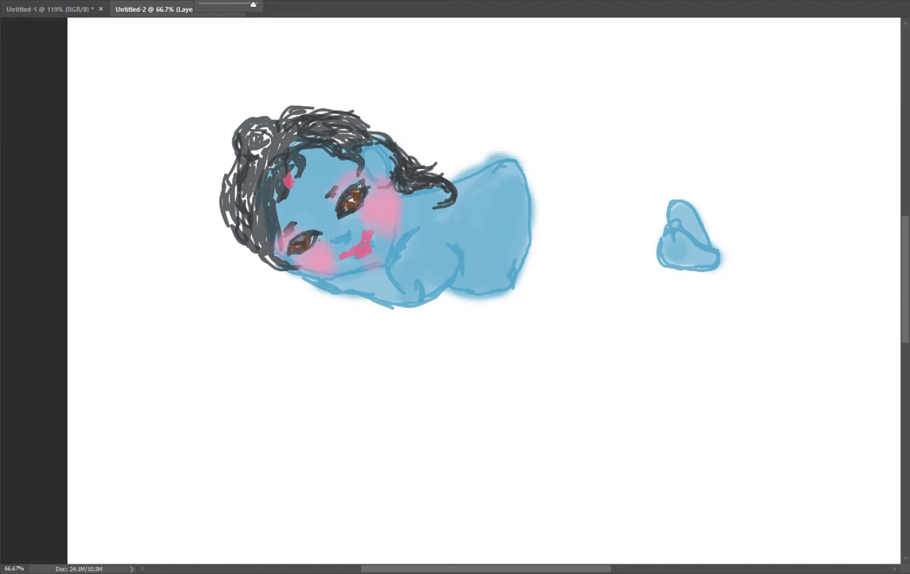
pyautogui.click(304, 238)
pyautogui.moveTo(302, 237)
pyautogui.mouseDown()
pyautogui.moveTo(321, 232)
pyautogui.moveTo(301, 236)
pyautogui.moveTo(286, 256)
pyautogui.moveTo(298, 252)
pyautogui.mouseUp()
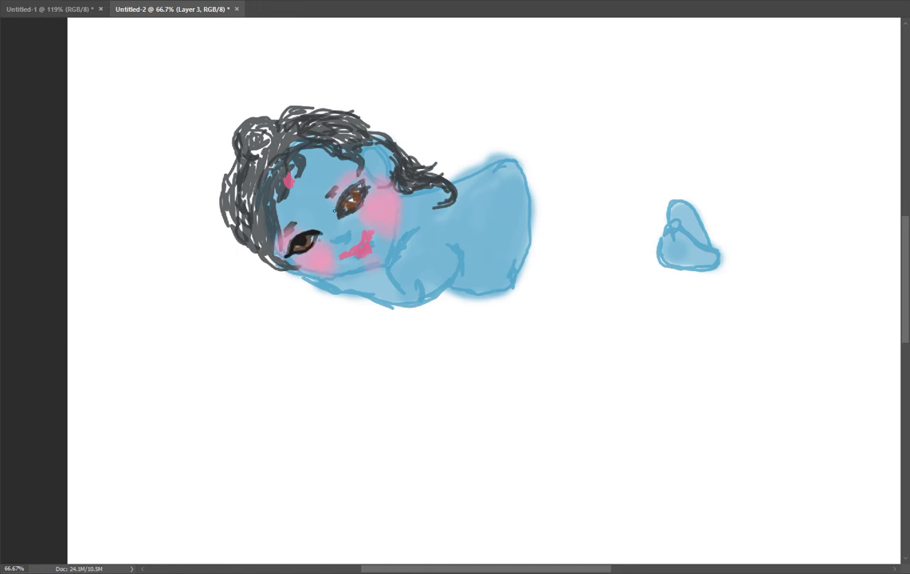
pyautogui.moveTo(340, 214)
pyautogui.mouseDown()
pyautogui.moveTo(352, 191)
pyautogui.moveTo(340, 201)
pyautogui.moveTo(364, 180)
pyautogui.moveTo(352, 208)
pyautogui.moveTo(359, 196)
pyautogui.mouseUp()
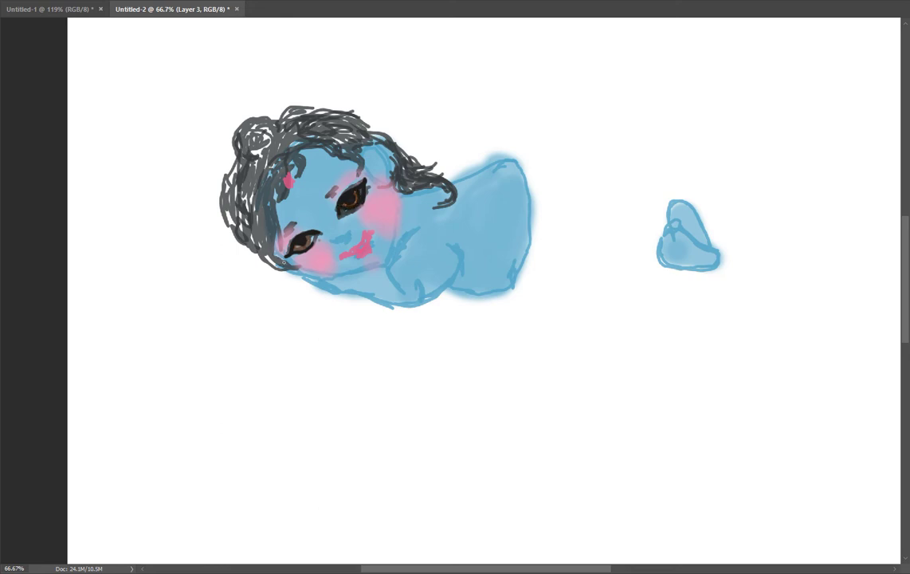
pyautogui.moveTo(312, 237); pyautogui.dragTo(298, 248)
pyautogui.moveTo(330, 194); pyautogui.dragTo(334, 192)
# - Use white ffffff to paint the eye corners and small highlights in both eyes
pyautogui.click(1, 341)
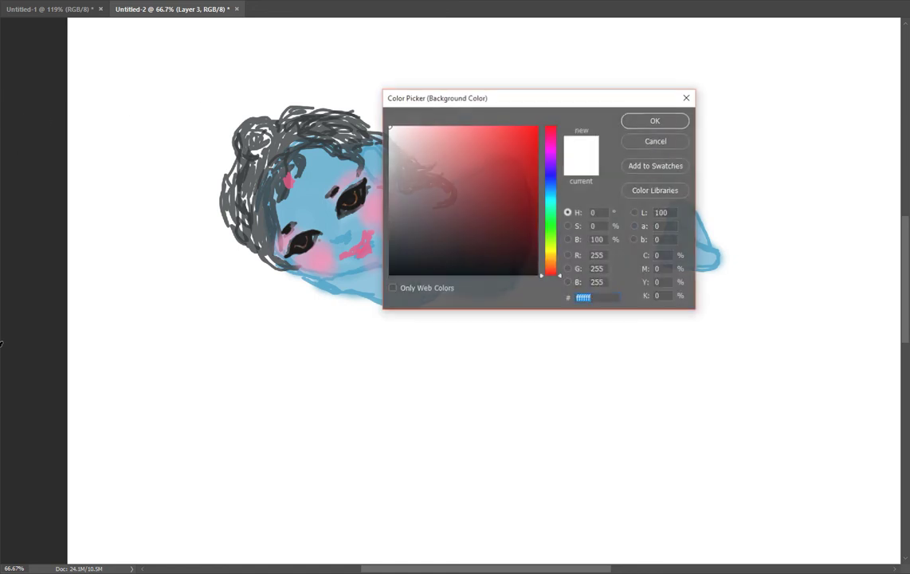
pyautogui.click(656, 120)
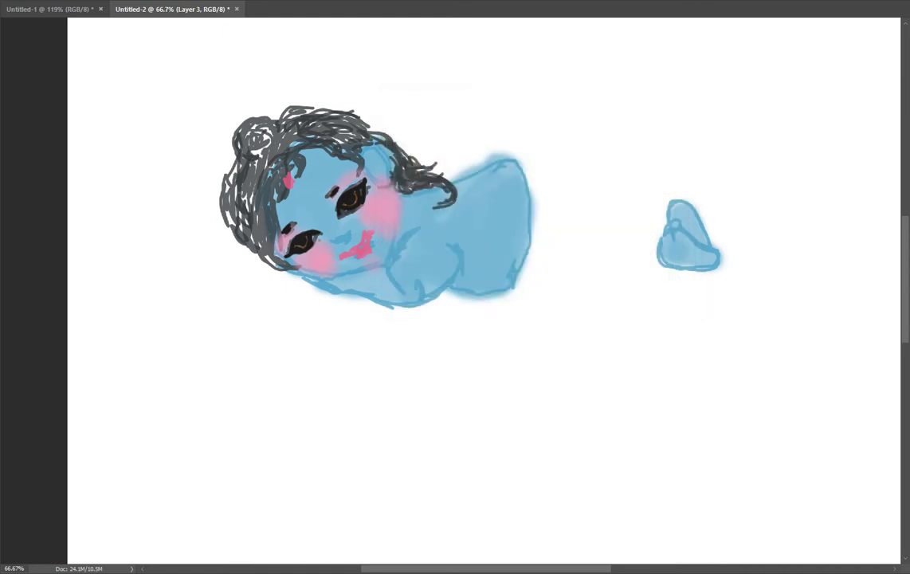
pyautogui.click(313, 237)
pyautogui.click(314, 236)
pyautogui.click(342, 212)
pyautogui.moveTo(345, 212); pyautogui.dragTo(360, 197)
pyautogui.click(292, 251)
pyautogui.moveTo(295, 252)
pyautogui.mouseDown()
pyautogui.moveTo(304, 250)
pyautogui.moveTo(295, 250)
pyautogui.mouseUp()
pyautogui.moveTo(307, 236); pyautogui.dragTo(303, 238)
pyautogui.moveTo(355, 192); pyautogui.dragTo(352, 194)
# - Paint white dots above the eyebrows and around the eyes, and a small white flower on each cheek
pyautogui.click(321, 182)
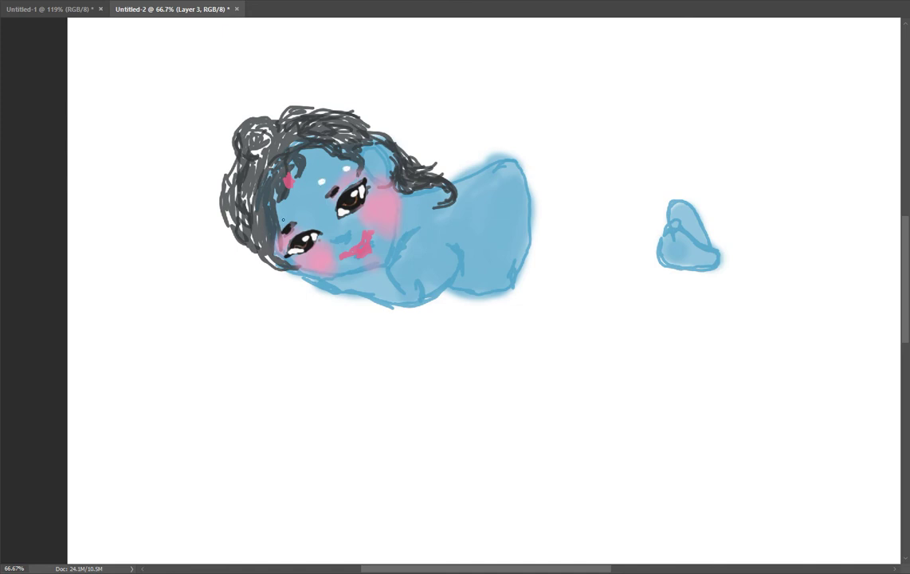
pyautogui.click(283, 218)
pyautogui.moveTo(374, 211)
pyautogui.mouseDown()
pyautogui.moveTo(384, 207)
pyautogui.moveTo(375, 218)
pyautogui.moveTo(387, 222)
pyautogui.moveTo(393, 211)
pyautogui.mouseUp()
pyautogui.click(325, 260)
pyautogui.moveTo(332, 264); pyautogui.dragTo(326, 272)
pyautogui.click(307, 272)
pyautogui.click(279, 256)
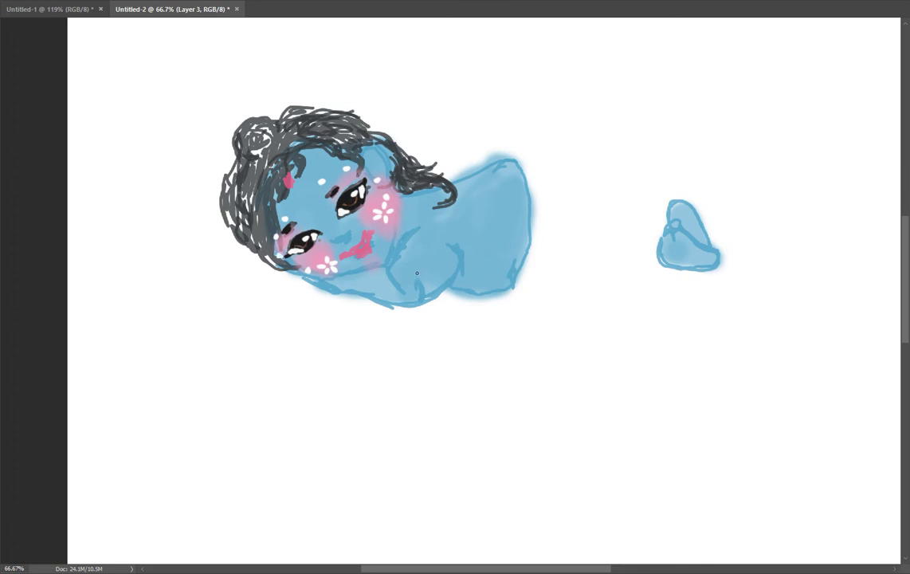
# - Paint white highlights on the upper arm and a curved row of white necklace beads below the chin
pyautogui.moveTo(417, 272)
pyautogui.mouseDown()
pyautogui.moveTo(438, 256)
pyautogui.moveTo(430, 262)
pyautogui.mouseUp()
pyautogui.click(411, 197)
pyautogui.click(412, 222)
pyautogui.click(413, 230)
pyautogui.click(405, 239)
pyautogui.click(402, 247)
pyautogui.click(398, 255)
pyautogui.click(392, 263)
pyautogui.click(386, 272)
pyautogui.click(372, 273)
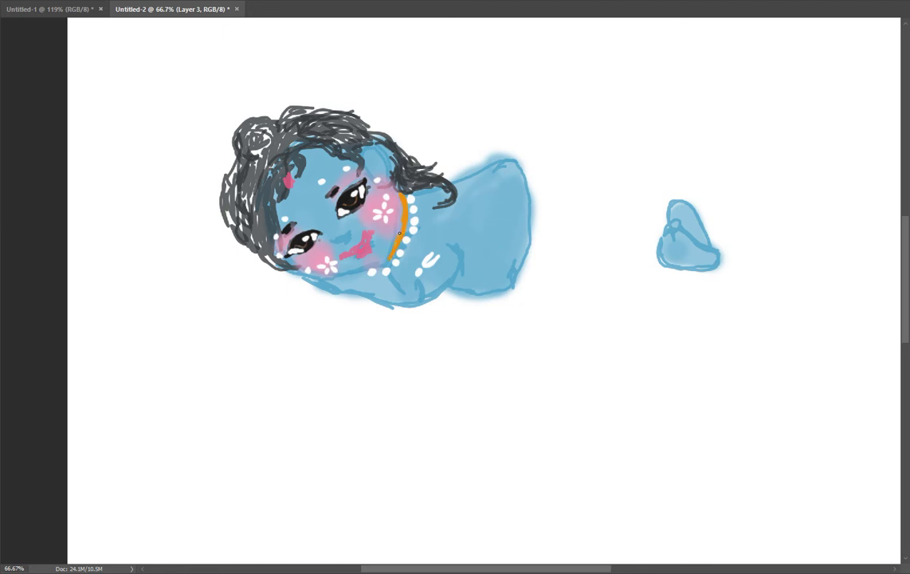
# - Paint an orange necklace band inside the white beads and orange bands on the wrist and upper arm
pyautogui.moveTo(401, 197); pyautogui.dragTo(407, 205)
pyautogui.moveTo(387, 263); pyautogui.dragTo(373, 270)
pyautogui.moveTo(349, 277); pyautogui.dragTo(347, 291)
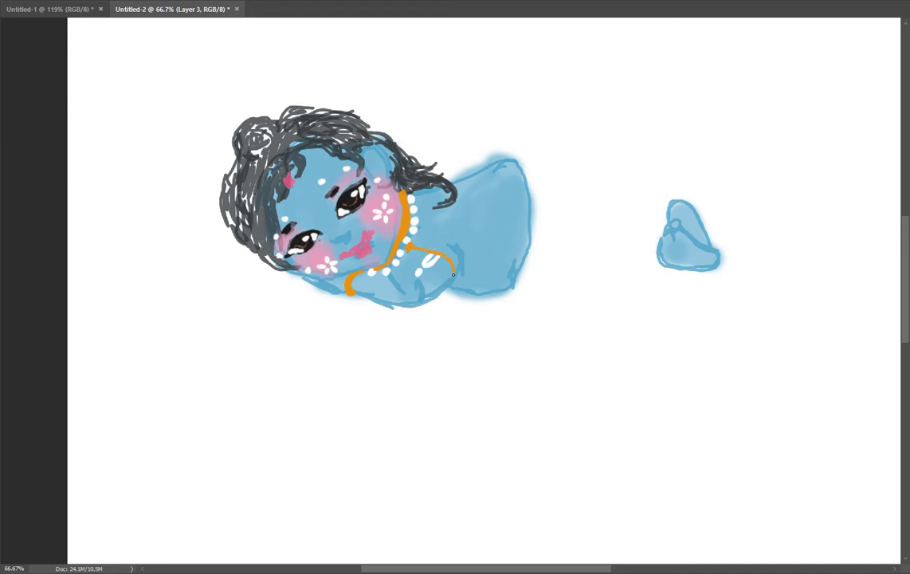
pyautogui.moveTo(409, 248); pyautogui.dragTo(457, 271)
pyautogui.moveTo(446, 287); pyautogui.dragTo(454, 287)
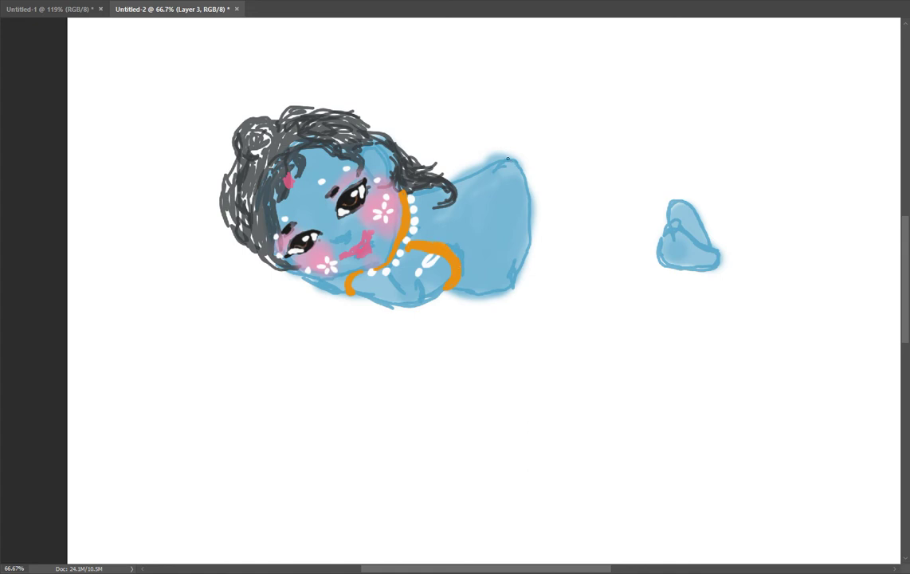
# - Paint a thick orange waistband along the torso's lower edge and an orange anklet on the foot
pyautogui.moveTo(507, 158)
pyautogui.mouseDown()
pyautogui.moveTo(533, 187)
pyautogui.moveTo(529, 253)
pyautogui.moveTo(504, 292)
pyautogui.mouseUp()
pyautogui.moveTo(529, 191); pyautogui.dragTo(532, 242)
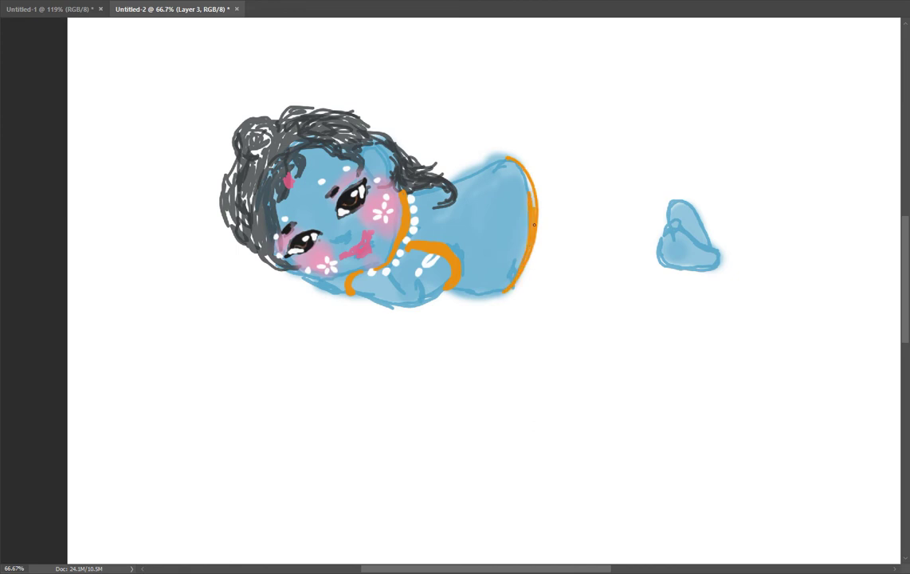
pyautogui.moveTo(514, 165)
pyautogui.mouseDown()
pyautogui.moveTo(523, 185)
pyautogui.moveTo(502, 160)
pyautogui.moveTo(519, 169)
pyautogui.moveTo(533, 208)
pyautogui.mouseUp()
pyautogui.moveTo(510, 160); pyautogui.dragTo(497, 162)
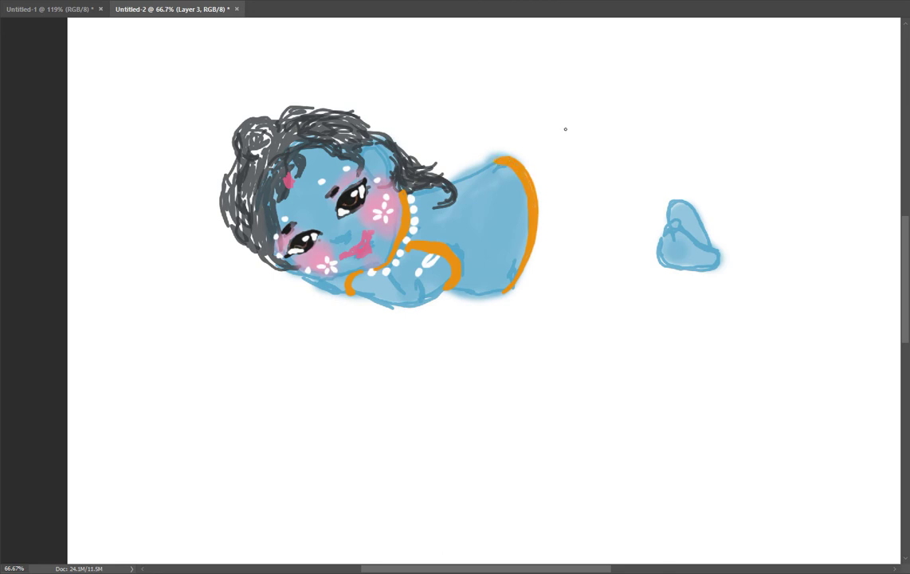
pyautogui.moveTo(657, 248); pyautogui.dragTo(667, 200)
# - Paint an orange ring earring on the ear and a curved orange band around the base of the hair bun
pyautogui.moveTo(384, 172)
pyautogui.mouseDown()
pyautogui.moveTo(380, 182)
pyautogui.moveTo(390, 180)
pyautogui.mouseUp()
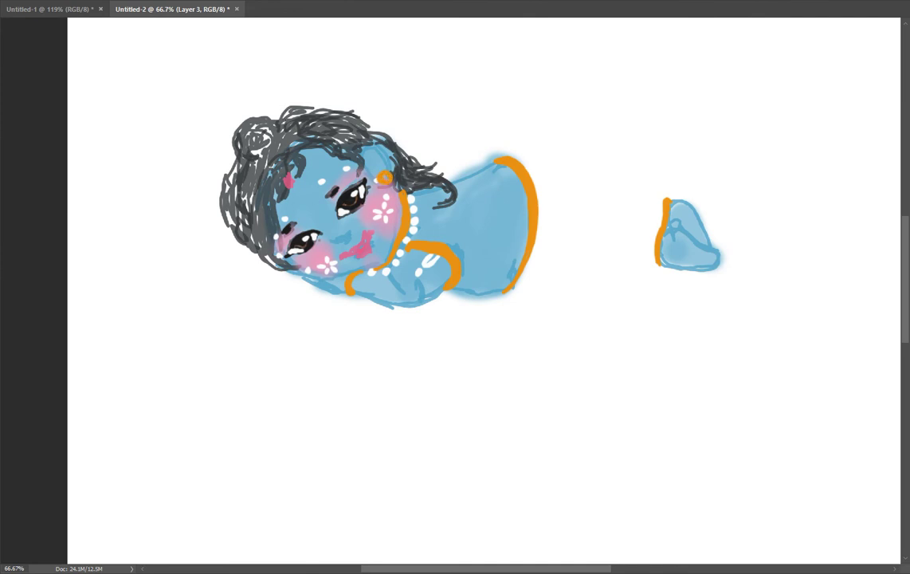
pyautogui.moveTo(278, 121)
pyautogui.mouseDown()
pyautogui.moveTo(277, 146)
pyautogui.moveTo(239, 156)
pyautogui.moveTo(256, 161)
pyautogui.moveTo(283, 129)
pyautogui.moveTo(277, 117)
pyautogui.moveTo(268, 121)
pyautogui.mouseUp()
pyautogui.click(272, 117)
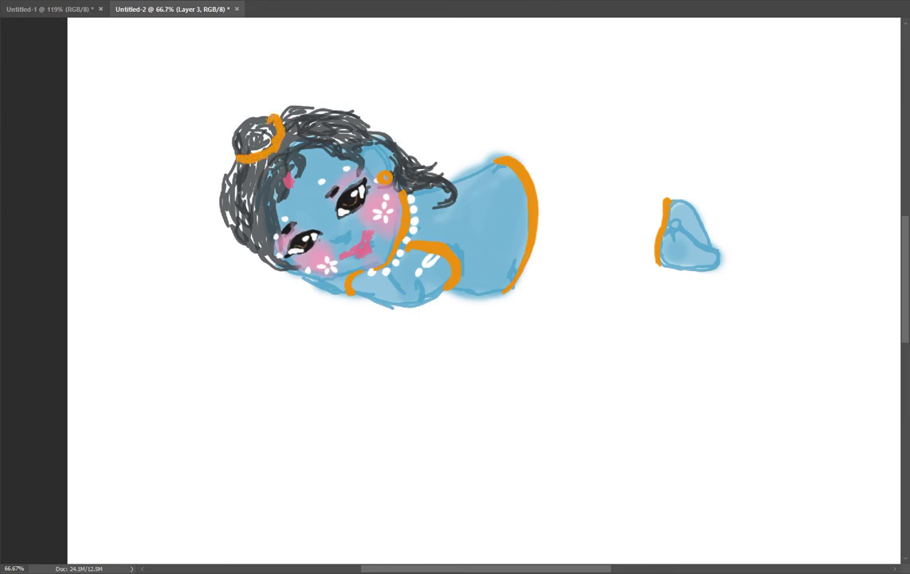
pyautogui.moveTo(258, 161)
pyautogui.mouseDown()
pyautogui.moveTo(234, 158)
pyautogui.moveTo(255, 157)
pyautogui.moveTo(275, 121)
pyautogui.moveTo(265, 149)
pyautogui.mouseUp()
# - Lower the brush opacity and paint three blue flowers in the hair
pyautogui.click(222, 1)
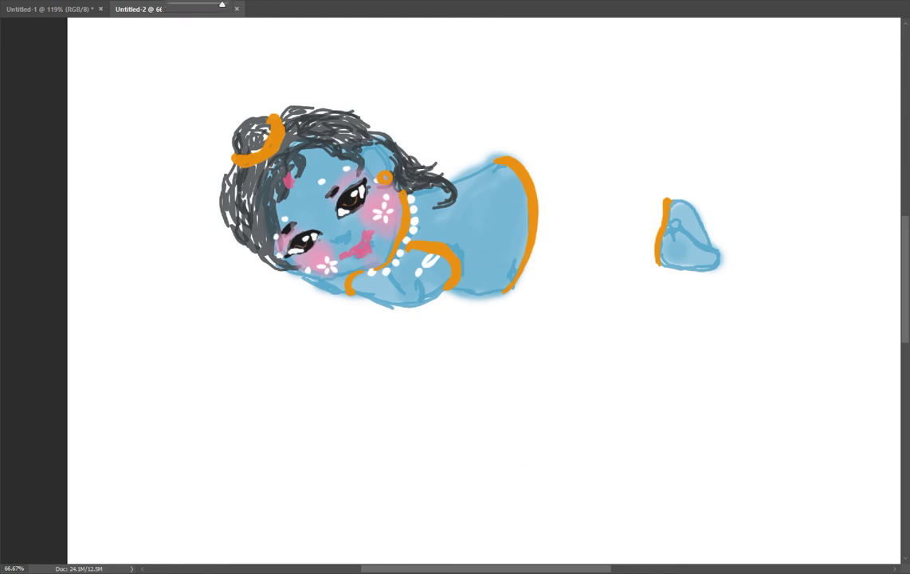
pyautogui.moveTo(221, 4); pyautogui.dragTo(209, 4)
pyautogui.click(274, 109)
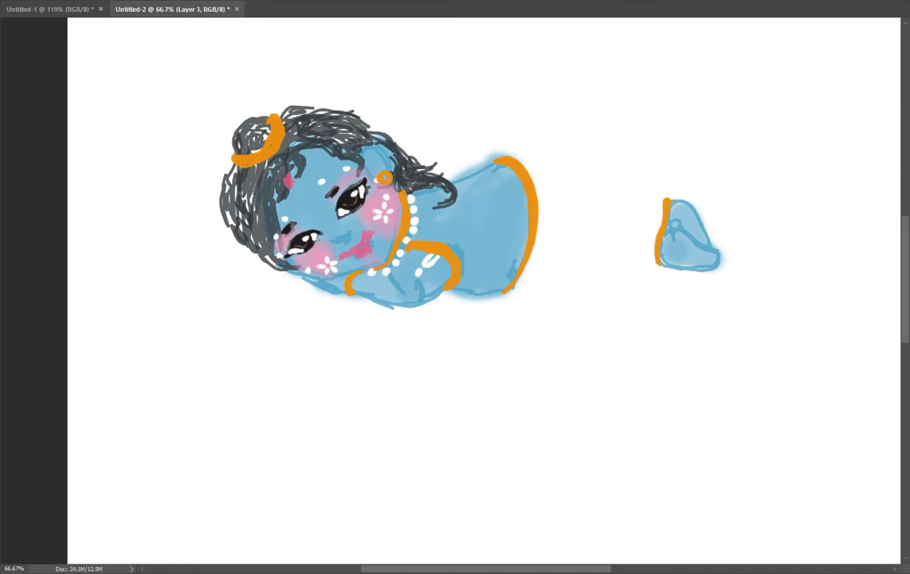
pyautogui.click(308, 121)
pyautogui.moveTo(312, 121)
pyautogui.mouseDown()
pyautogui.moveTo(312, 130)
pyautogui.moveTo(325, 118)
pyautogui.mouseUp()
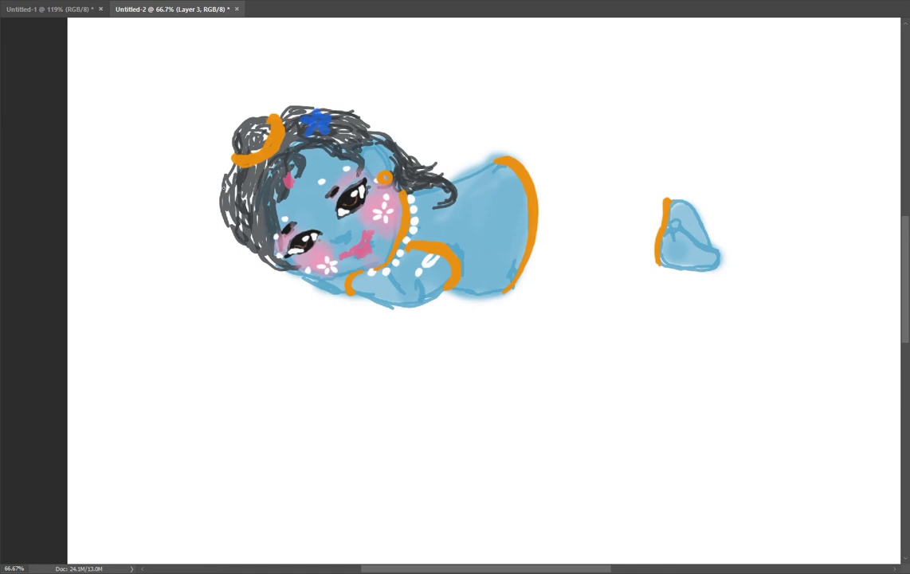
pyautogui.moveTo(234, 191)
pyautogui.mouseDown()
pyautogui.moveTo(238, 214)
pyautogui.moveTo(251, 205)
pyautogui.mouseUp()
pyautogui.moveTo(365, 129)
pyautogui.mouseDown()
pyautogui.moveTo(376, 127)
pyautogui.moveTo(364, 134)
pyautogui.mouseUp()
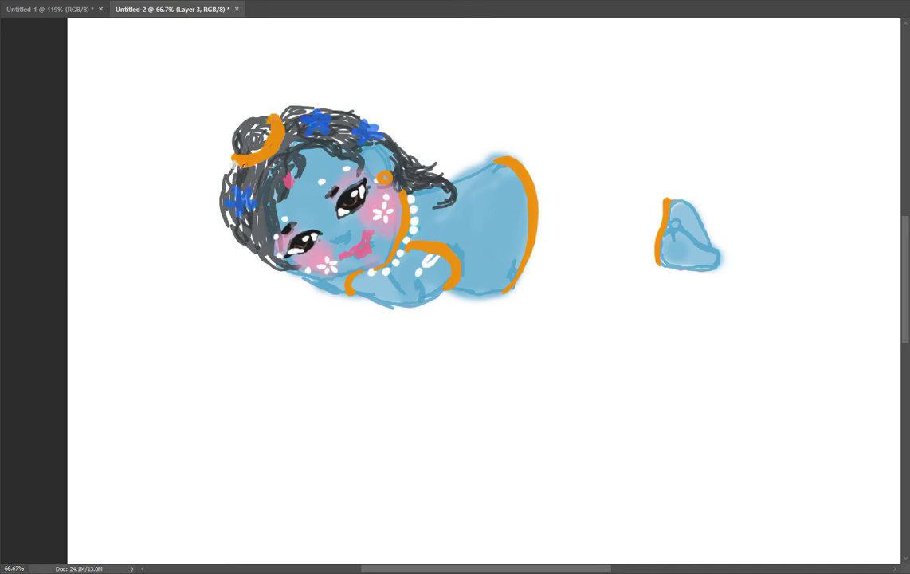
# - Dot a row of translucent white beads along the orange band of the hair bun
pyautogui.click(237, 164)
pyautogui.click(243, 164)
pyautogui.click(249, 164)
pyautogui.click(255, 163)
pyautogui.click(273, 153)
pyautogui.click(281, 145)
pyautogui.click(280, 143)
pyautogui.click(283, 134)
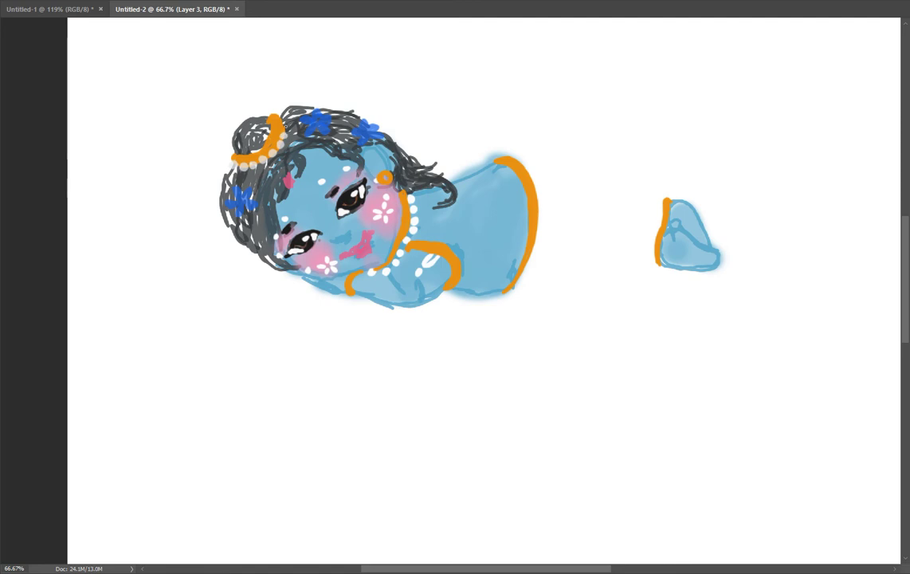
pyautogui.click(284, 126)
# - Add whitish centres to the three blue hair flowers and a row of white beads along the anklet
pyautogui.click(318, 118)
pyautogui.click(368, 132)
pyautogui.click(239, 201)
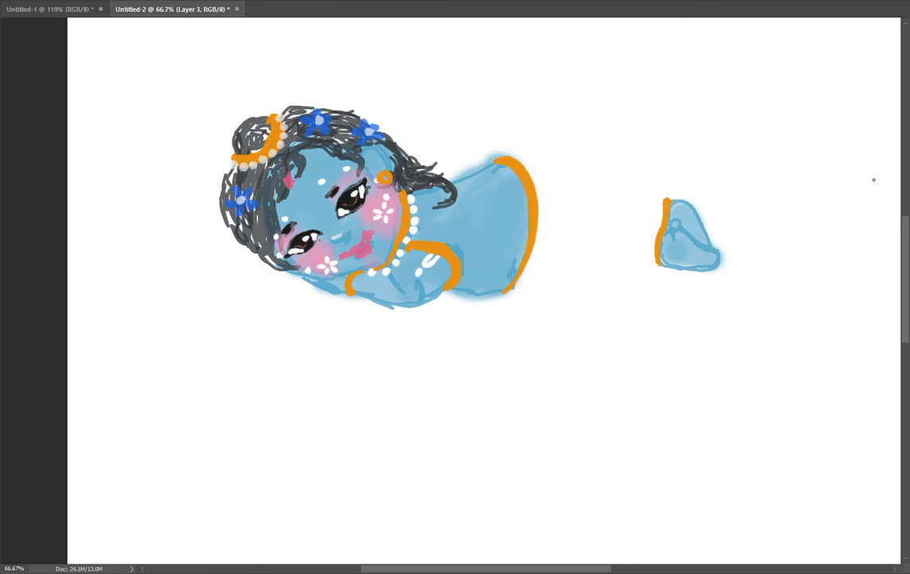
pyautogui.moveTo(666, 263); pyautogui.dragTo(674, 204)
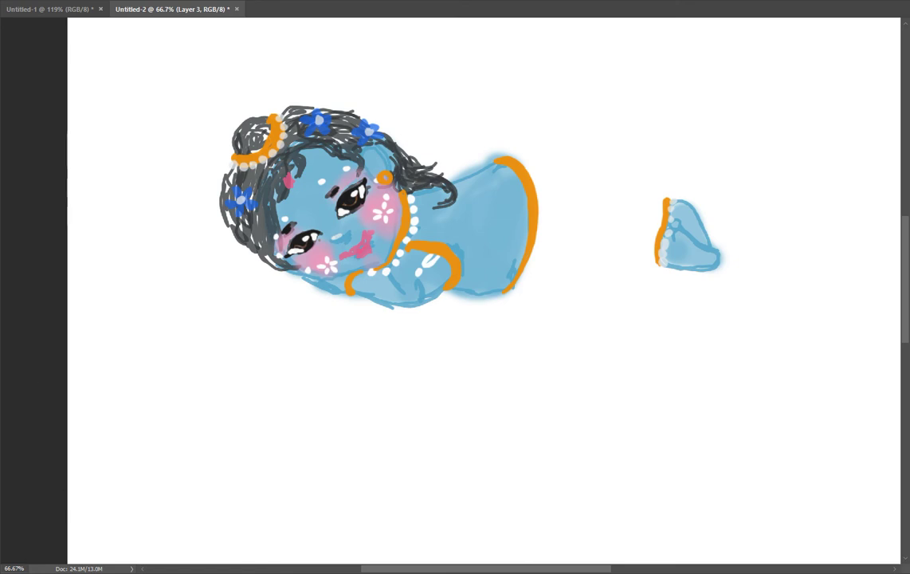
# - Set the foreground colour to a bright yellow
pyautogui.click(3, 382)
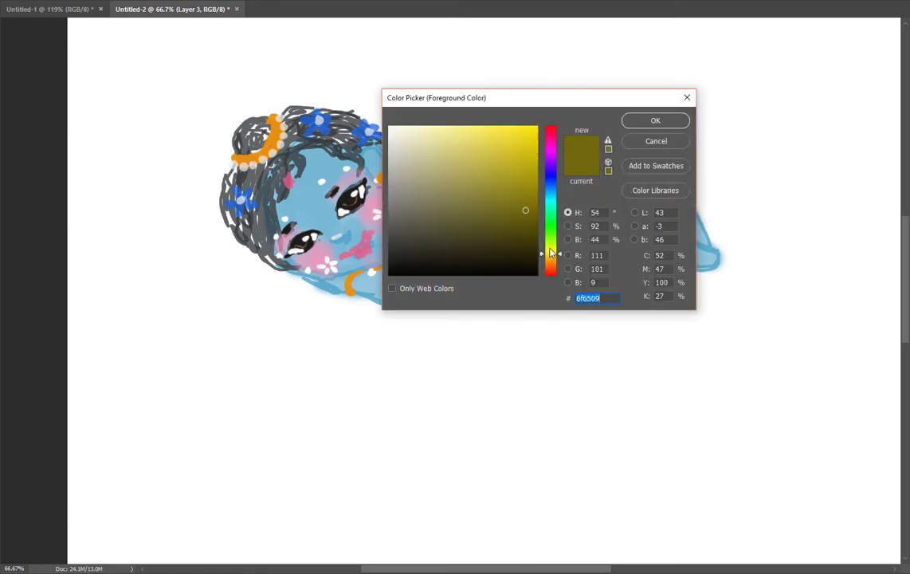
pyautogui.click(550, 249)
pyautogui.click(533, 128)
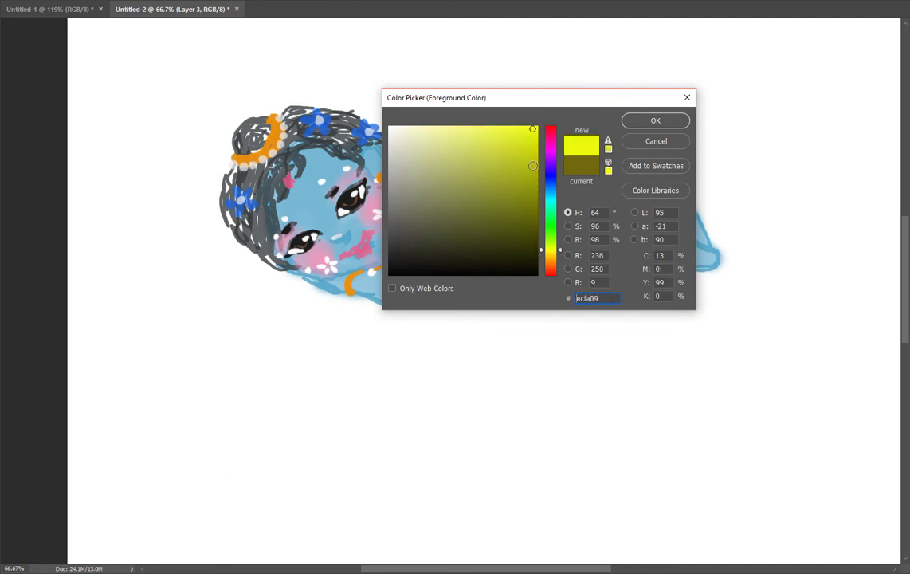
pyautogui.click(549, 252)
pyautogui.click(636, 121)
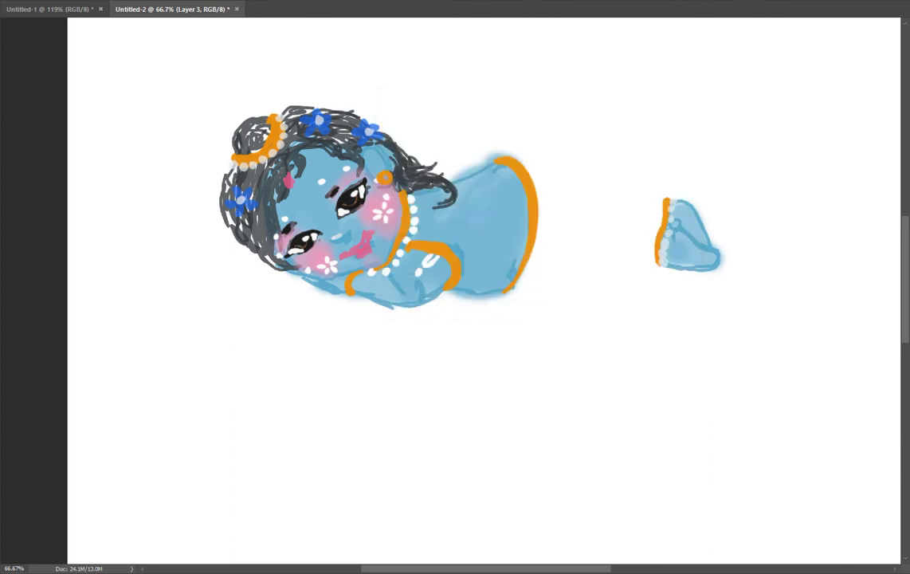
# - Enlarge the brush and paint a solid yellow lower garment between the orange waistband and the anklet
pyautogui.click(3, 2)
pyautogui.click(53, 27)
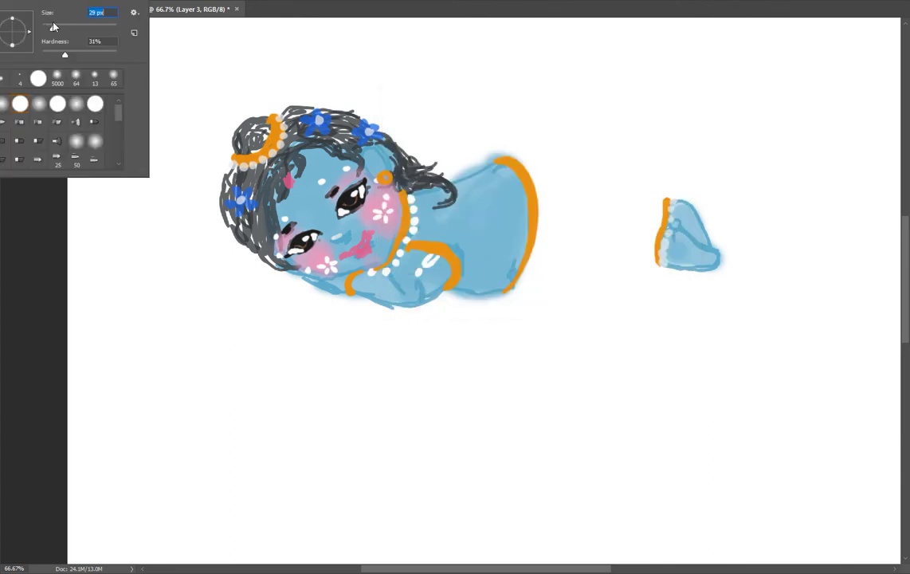
pyautogui.moveTo(52, 28); pyautogui.dragTo(58, 28)
pyautogui.click(595, 298)
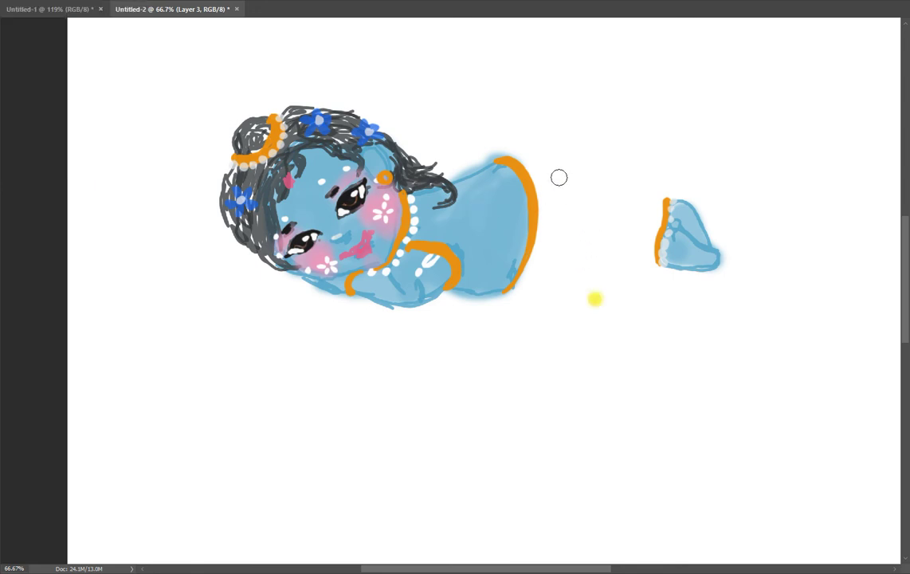
pyautogui.moveTo(550, 151)
pyautogui.mouseDown()
pyautogui.moveTo(514, 152)
pyautogui.moveTo(584, 161)
pyautogui.moveTo(568, 153)
pyautogui.moveTo(606, 172)
pyautogui.moveTo(612, 220)
pyautogui.moveTo(589, 135)
pyautogui.moveTo(604, 136)
pyautogui.moveTo(542, 136)
pyautogui.mouseUp()
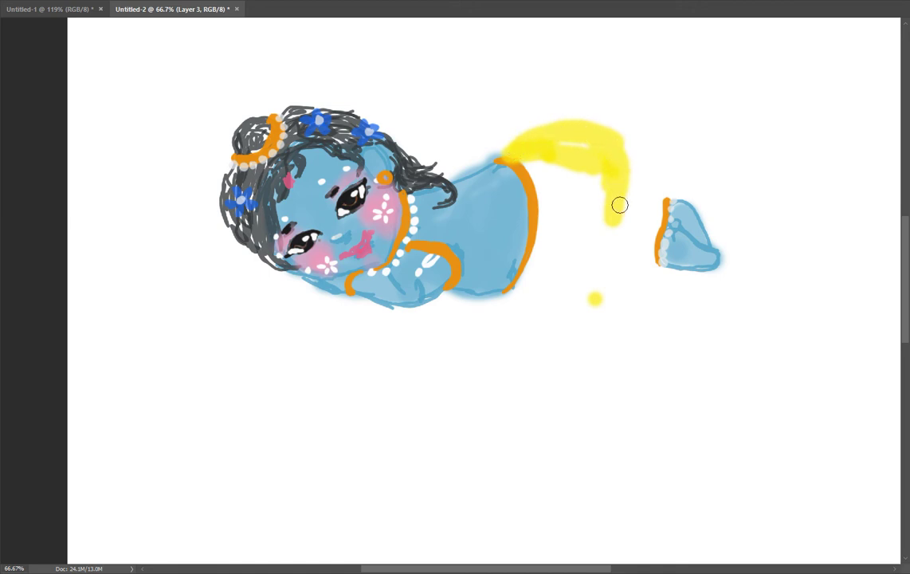
pyautogui.moveTo(619, 203)
pyautogui.mouseDown()
pyautogui.moveTo(594, 147)
pyautogui.moveTo(589, 202)
pyautogui.moveTo(573, 168)
pyautogui.moveTo(555, 188)
pyautogui.moveTo(553, 152)
pyautogui.moveTo(528, 150)
pyautogui.moveTo(560, 248)
pyautogui.moveTo(572, 190)
pyautogui.moveTo(573, 243)
pyautogui.moveTo(581, 241)
pyautogui.moveTo(581, 149)
pyautogui.moveTo(589, 147)
pyautogui.moveTo(575, 218)
pyautogui.moveTo(555, 236)
pyautogui.moveTo(545, 206)
pyautogui.moveTo(535, 264)
pyautogui.moveTo(540, 240)
pyautogui.moveTo(512, 291)
pyautogui.moveTo(571, 259)
pyautogui.moveTo(557, 280)
pyautogui.moveTo(614, 272)
pyautogui.moveTo(573, 281)
pyautogui.moveTo(585, 278)
pyautogui.moveTo(551, 312)
pyautogui.moveTo(524, 281)
pyautogui.moveTo(511, 303)
pyautogui.moveTo(601, 273)
pyautogui.moveTo(557, 297)
pyautogui.moveTo(529, 279)
pyautogui.moveTo(528, 287)
pyautogui.moveTo(572, 298)
pyautogui.moveTo(524, 291)
pyautogui.moveTo(549, 324)
pyautogui.moveTo(632, 262)
pyautogui.mouseUp()
pyautogui.moveTo(644, 257)
pyautogui.mouseDown()
pyautogui.moveTo(646, 189)
pyautogui.moveTo(636, 187)
pyautogui.moveTo(620, 232)
pyautogui.moveTo(618, 216)
pyautogui.moveTo(641, 206)
pyautogui.moveTo(620, 245)
pyautogui.moveTo(625, 205)
pyautogui.moveTo(617, 212)
pyautogui.moveTo(632, 207)
pyautogui.moveTo(631, 172)
pyautogui.moveTo(619, 206)
pyautogui.moveTo(615, 142)
pyautogui.moveTo(628, 189)
pyautogui.moveTo(616, 149)
pyautogui.moveTo(586, 152)
pyautogui.mouseUp()
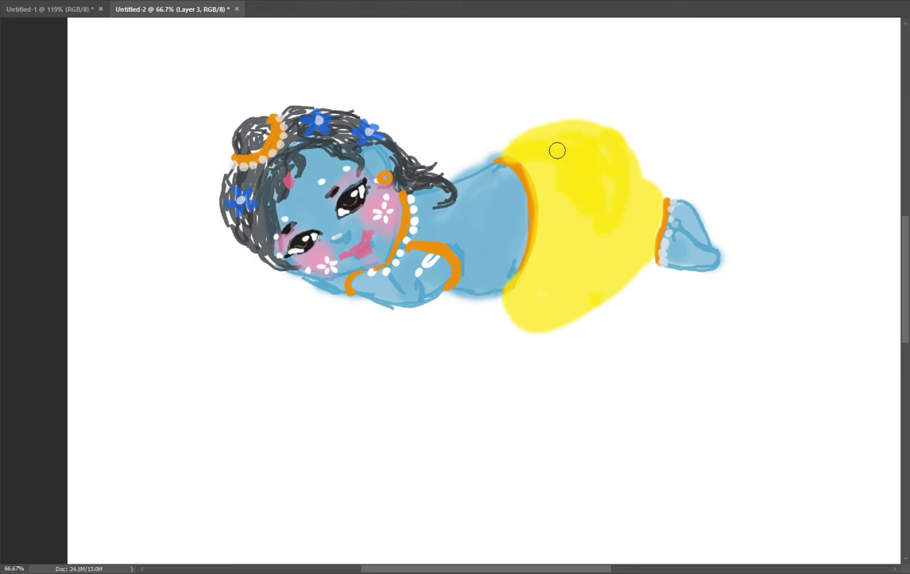
pyautogui.moveTo(635, 166)
pyautogui.mouseDown()
pyautogui.moveTo(597, 203)
pyautogui.moveTo(588, 249)
pyautogui.moveTo(606, 212)
pyautogui.moveTo(593, 200)
pyautogui.moveTo(568, 220)
pyautogui.moveTo(557, 279)
pyautogui.moveTo(577, 281)
pyautogui.moveTo(554, 297)
pyautogui.moveTo(573, 308)
pyautogui.moveTo(590, 242)
pyautogui.moveTo(613, 247)
pyautogui.moveTo(618, 220)
pyautogui.moveTo(634, 224)
pyautogui.moveTo(611, 197)
pyautogui.moveTo(621, 164)
pyautogui.moveTo(565, 148)
pyautogui.moveTo(550, 174)
pyautogui.moveTo(560, 228)
pyautogui.moveTo(547, 281)
pyautogui.moveTo(520, 311)
pyautogui.moveTo(544, 264)
pyautogui.mouseUp()
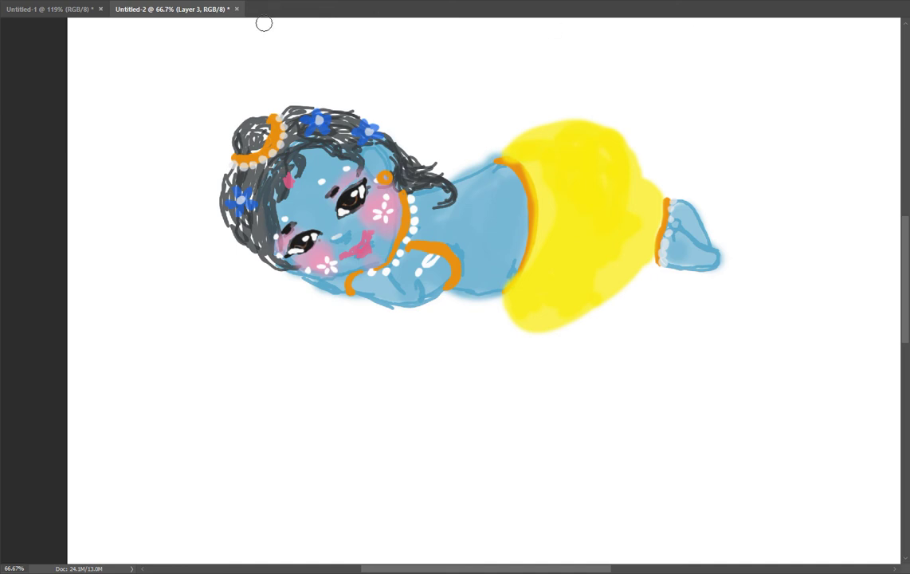
# - Lower the brush opacity and tint the foot and the underside of the bent arm pink
pyautogui.click(219, 1)
pyautogui.click(200, 6)
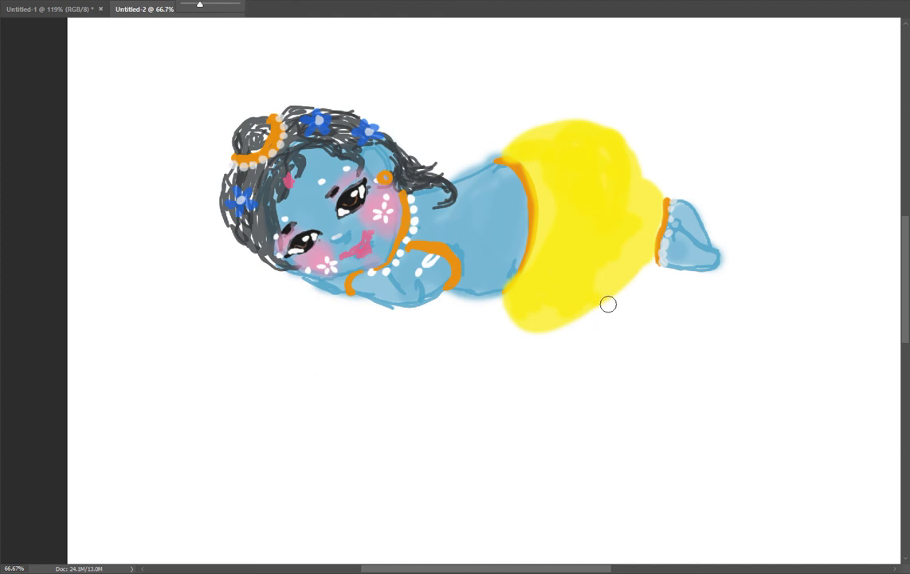
pyautogui.click(680, 241)
pyautogui.moveTo(680, 241)
pyautogui.mouseDown()
pyautogui.moveTo(706, 252)
pyautogui.moveTo(685, 247)
pyautogui.moveTo(713, 256)
pyautogui.moveTo(687, 253)
pyautogui.moveTo(676, 235)
pyautogui.moveTo(713, 258)
pyautogui.moveTo(677, 211)
pyautogui.moveTo(700, 233)
pyautogui.moveTo(683, 210)
pyautogui.moveTo(704, 236)
pyautogui.mouseUp()
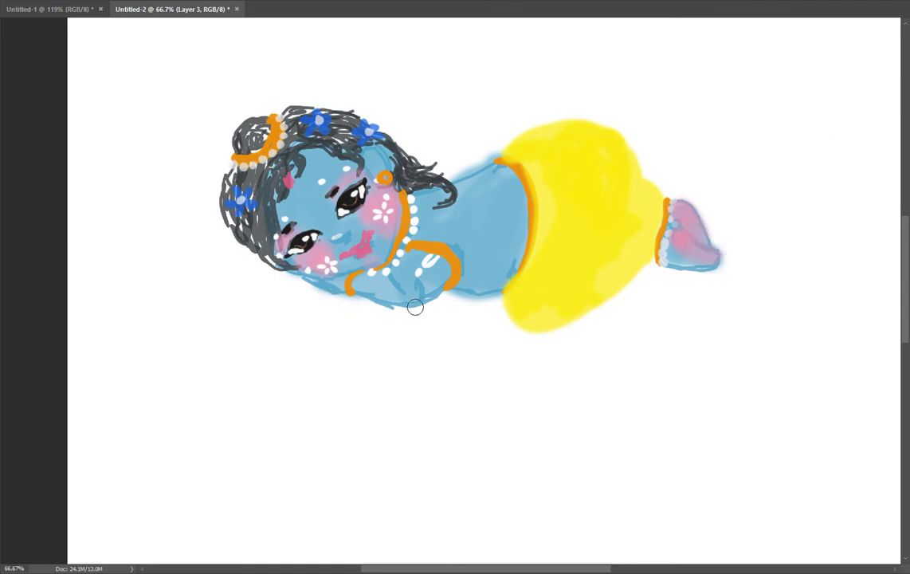
pyautogui.moveTo(417, 302)
pyautogui.mouseDown()
pyautogui.moveTo(449, 276)
pyautogui.moveTo(432, 292)
pyautogui.moveTo(385, 300)
pyautogui.moveTo(407, 305)
pyautogui.moveTo(406, 295)
pyautogui.moveTo(444, 278)
pyautogui.mouseUp()
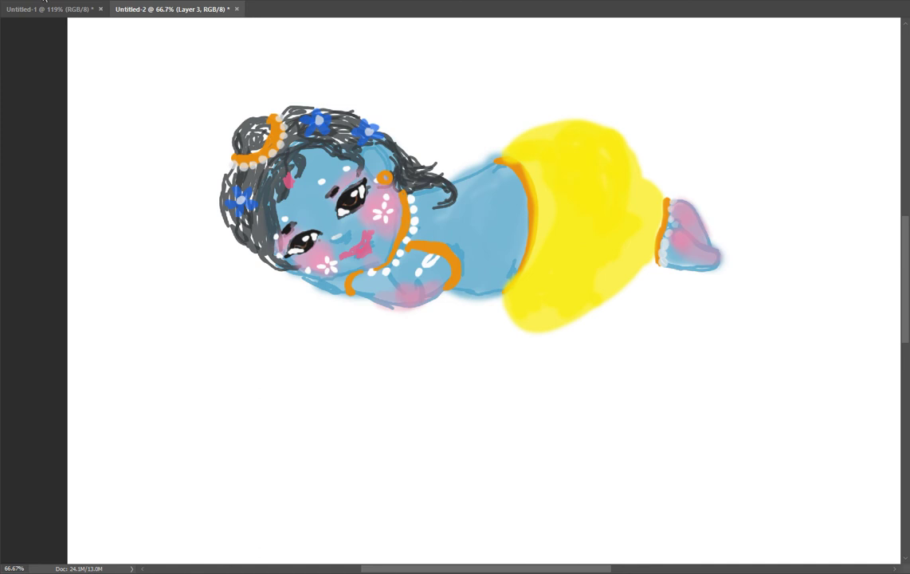
# - With a 7 px brush, raising its opacity, paint small orange accent marks on the blue torso and around the necklace and anklet beads
pyautogui.rightClick(5, 58)
pyautogui.click(45, 29)
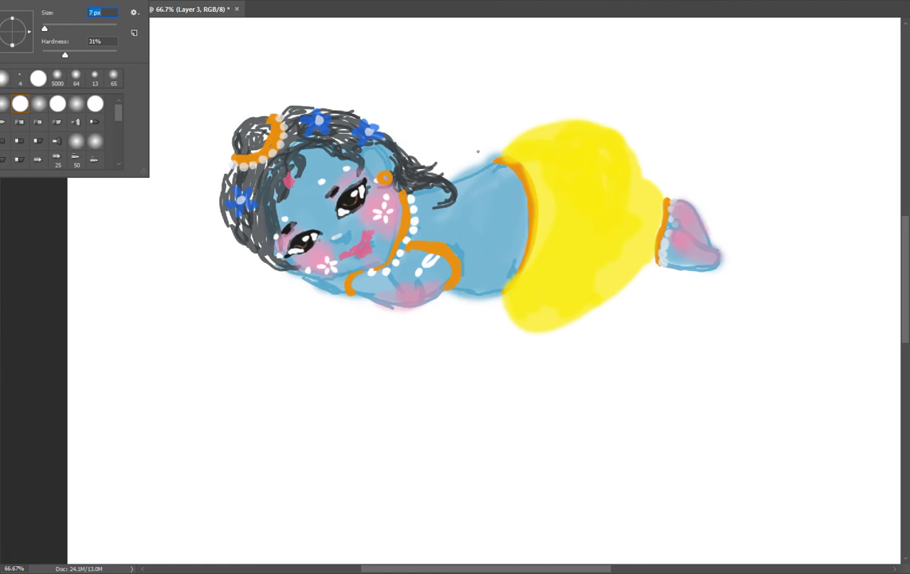
pyautogui.click(460, 205)
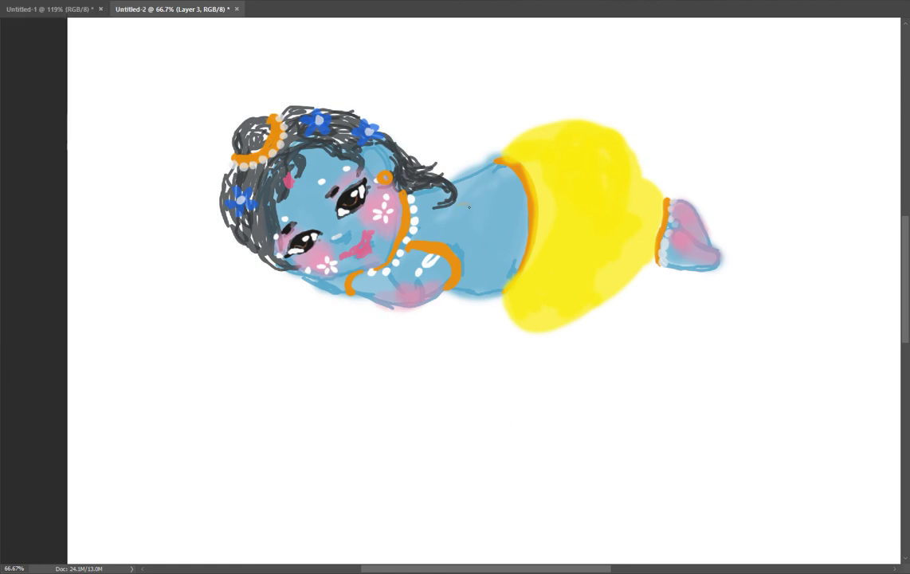
pyautogui.moveTo(469, 205); pyautogui.dragTo(454, 214)
pyautogui.click(237, 0)
pyautogui.moveTo(242, 3); pyautogui.dragTo(258, 5)
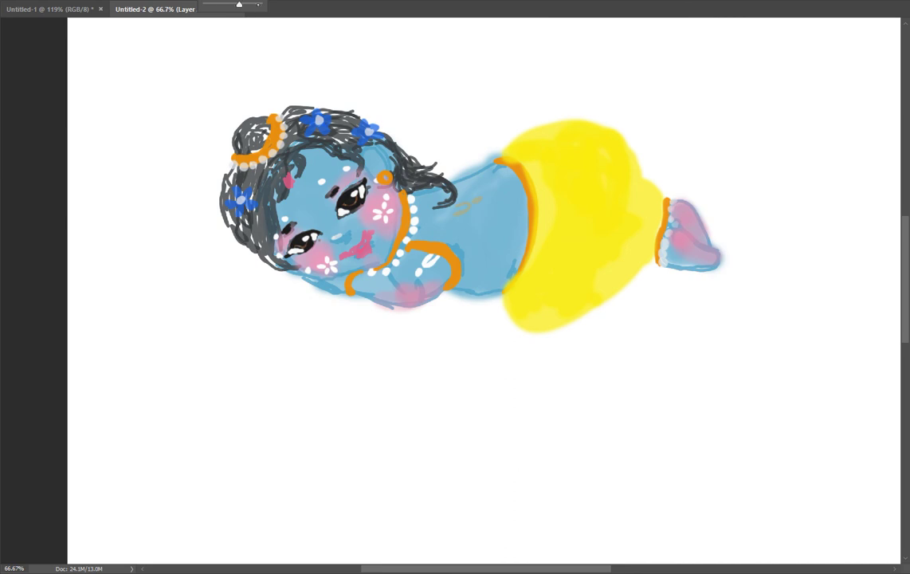
pyautogui.click(483, 253)
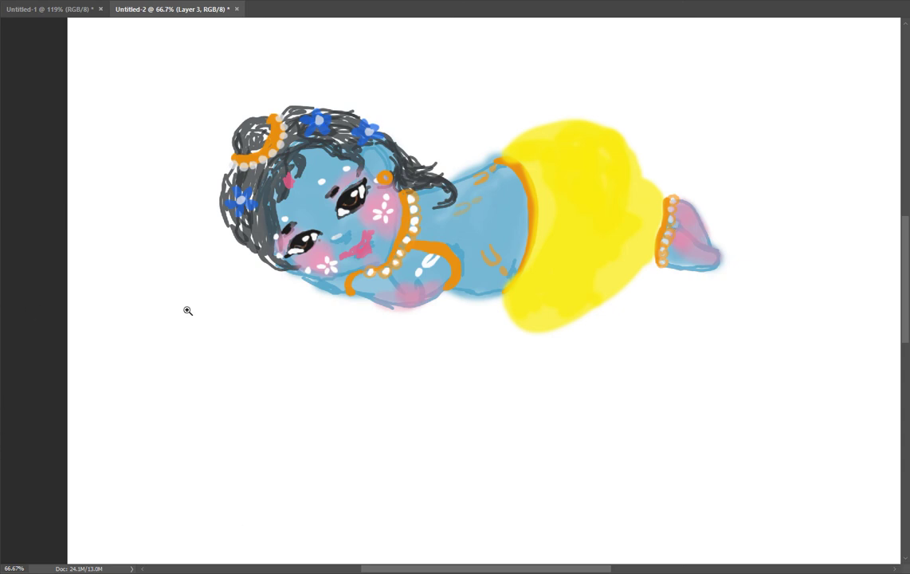
# - On a new layer behind the figure, paint a wide pink cushion beneath the whole body with a 73 px brush
pyautogui.keyDown('alt'); pyautogui.click(311, 228); pyautogui.keyUp('alt')
pyautogui.keyDown('alt'); pyautogui.click(344, 251); pyautogui.keyUp('alt')
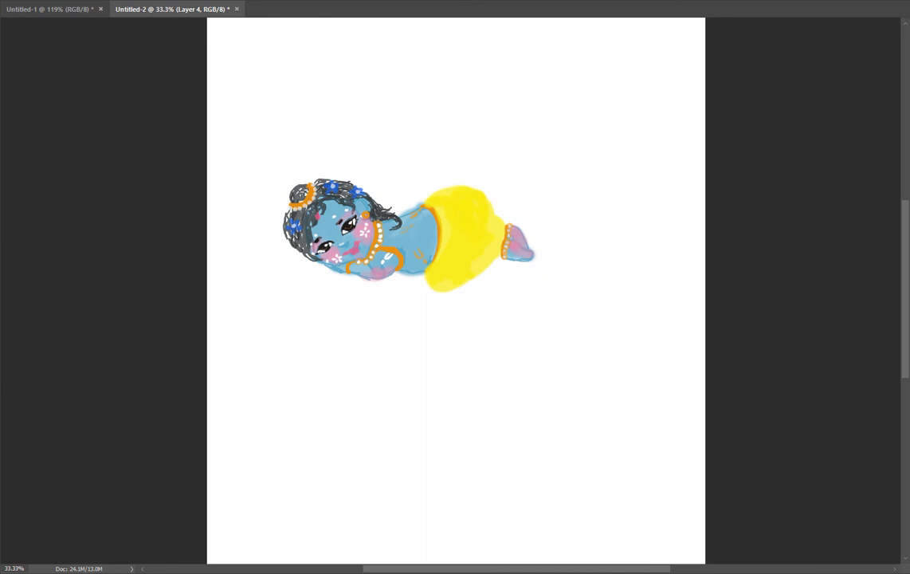
pyautogui.click(9, 1)
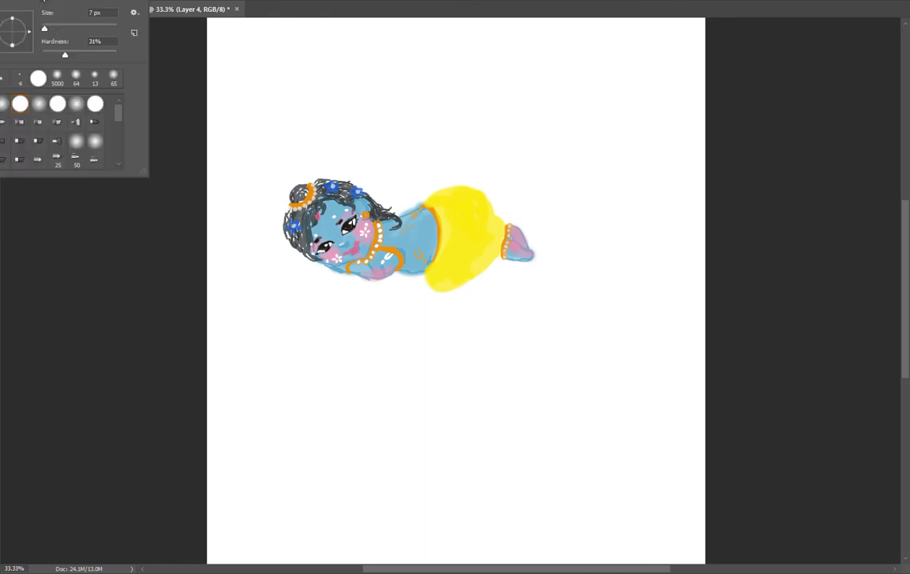
pyautogui.click(70, 29)
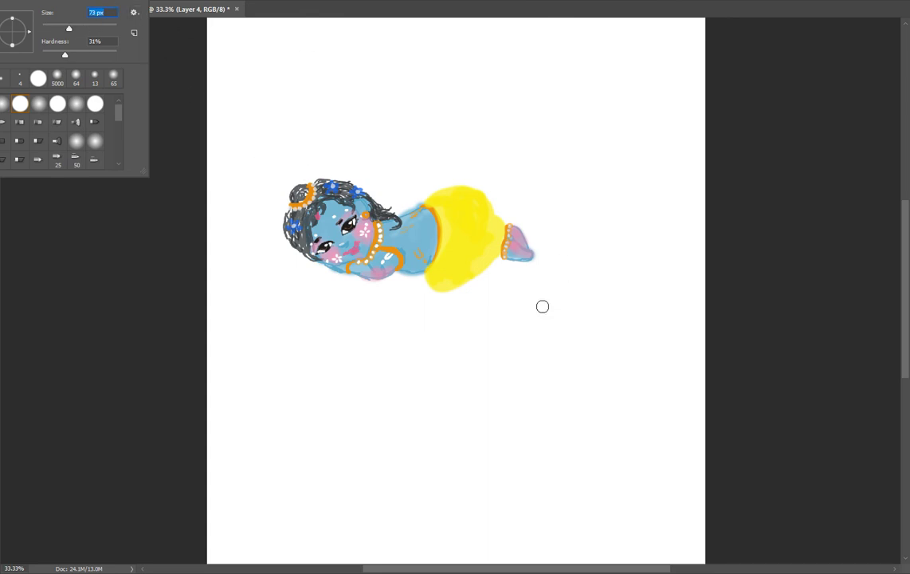
pyautogui.moveTo(253, 248)
pyautogui.mouseDown()
pyautogui.moveTo(287, 251)
pyautogui.moveTo(334, 275)
pyautogui.moveTo(273, 275)
pyautogui.moveTo(380, 280)
pyautogui.moveTo(375, 289)
pyautogui.moveTo(313, 288)
pyautogui.moveTo(359, 295)
pyautogui.moveTo(417, 277)
pyautogui.moveTo(396, 286)
pyautogui.moveTo(435, 285)
pyautogui.moveTo(443, 300)
pyautogui.moveTo(498, 281)
pyautogui.moveTo(501, 263)
pyautogui.moveTo(556, 260)
pyautogui.moveTo(536, 255)
pyautogui.moveTo(559, 254)
pyautogui.moveTo(537, 242)
pyautogui.moveTo(579, 263)
pyautogui.moveTo(521, 271)
pyautogui.moveTo(516, 279)
pyautogui.moveTo(567, 276)
pyautogui.moveTo(494, 295)
pyautogui.moveTo(565, 272)
pyautogui.moveTo(462, 324)
pyautogui.moveTo(478, 314)
pyautogui.moveTo(390, 333)
pyautogui.moveTo(432, 326)
pyautogui.moveTo(309, 307)
pyautogui.moveTo(380, 314)
pyautogui.moveTo(278, 289)
pyautogui.moveTo(316, 309)
pyautogui.moveTo(245, 268)
pyautogui.moveTo(247, 254)
pyautogui.moveTo(283, 268)
pyautogui.mouseUp()
pyautogui.moveTo(309, 280)
pyautogui.mouseDown()
pyautogui.moveTo(349, 300)
pyautogui.moveTo(366, 313)
pyautogui.moveTo(339, 301)
pyautogui.moveTo(419, 307)
pyautogui.moveTo(420, 317)
pyautogui.moveTo(477, 293)
pyautogui.moveTo(468, 308)
pyautogui.moveTo(565, 259)
pyautogui.moveTo(565, 276)
pyautogui.moveTo(513, 303)
pyautogui.moveTo(569, 268)
pyautogui.moveTo(569, 278)
pyautogui.moveTo(487, 310)
pyautogui.moveTo(555, 276)
pyautogui.moveTo(557, 256)
pyautogui.moveTo(566, 273)
pyautogui.moveTo(572, 259)
pyautogui.moveTo(527, 238)
pyautogui.mouseUp()
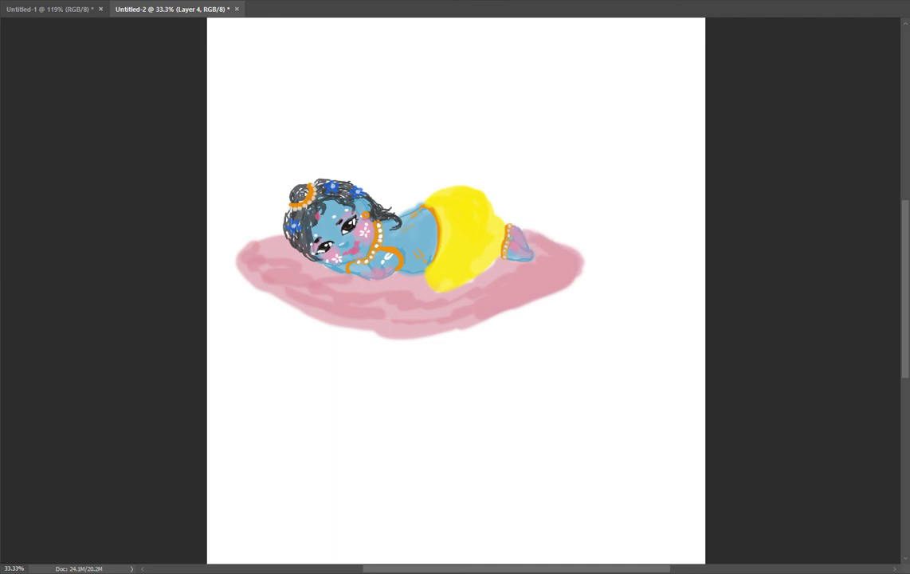
# - Save the drawing in the Documents folder as a Photoshop file named babykrishna, keeping layers and Maximize Compatibility enabled
pyautogui.hotkey('alt', 'f')
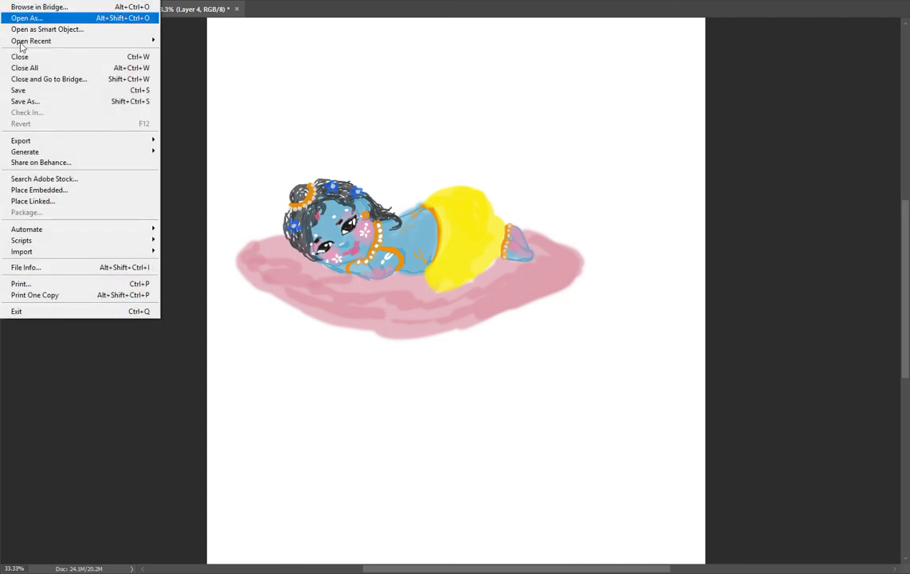
pyautogui.click(32, 89)
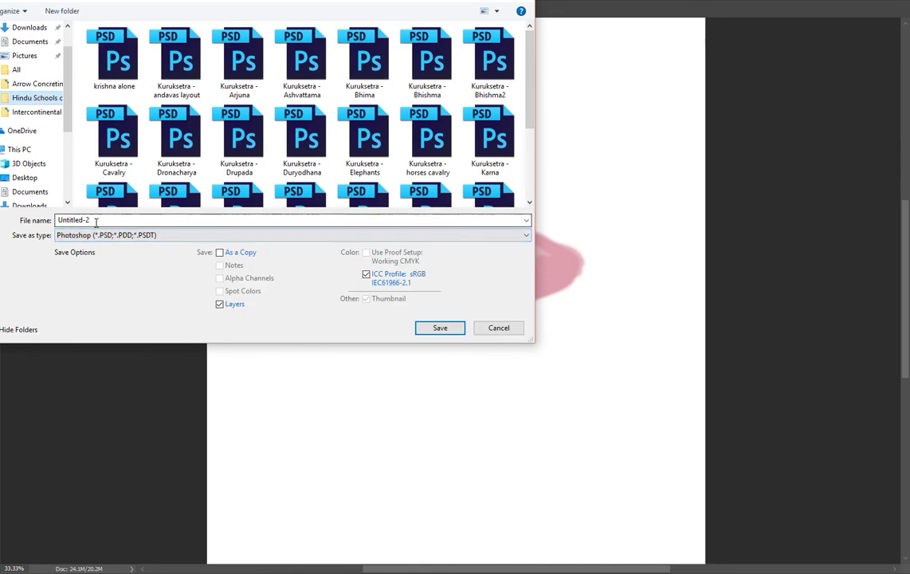
pyautogui.click(96, 222)
pyautogui.write('baby')
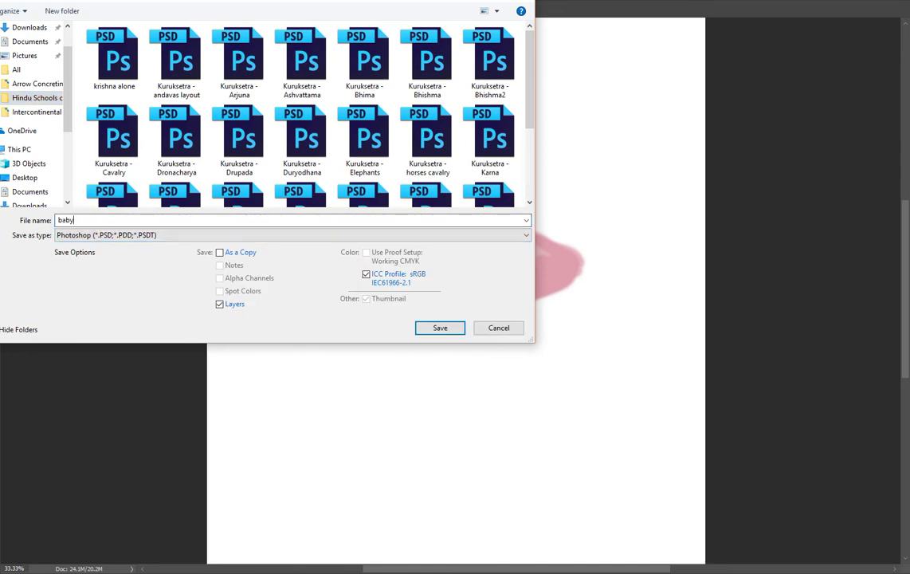
pyautogui.write('krishna')
pyautogui.click(180, 0)
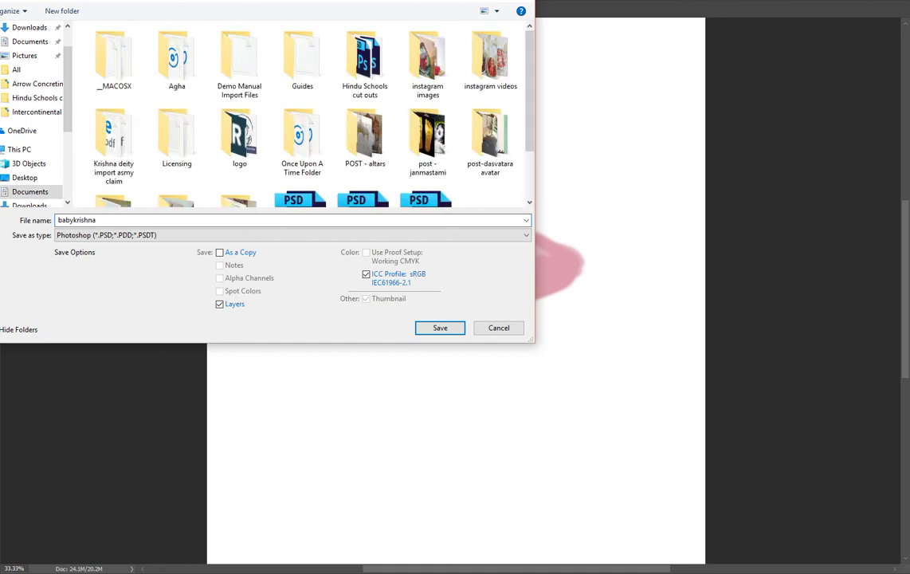
pyautogui.click(448, 330)
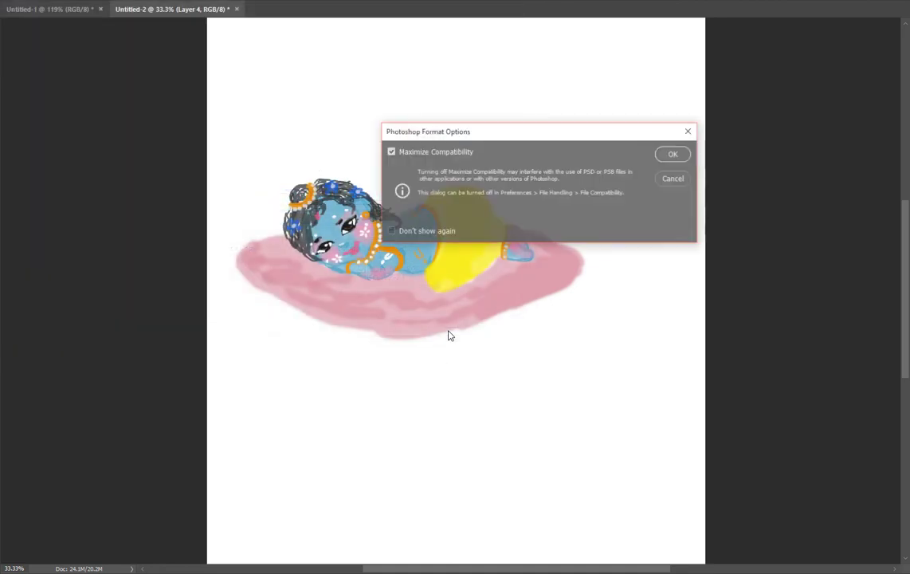
pyautogui.click(663, 154)
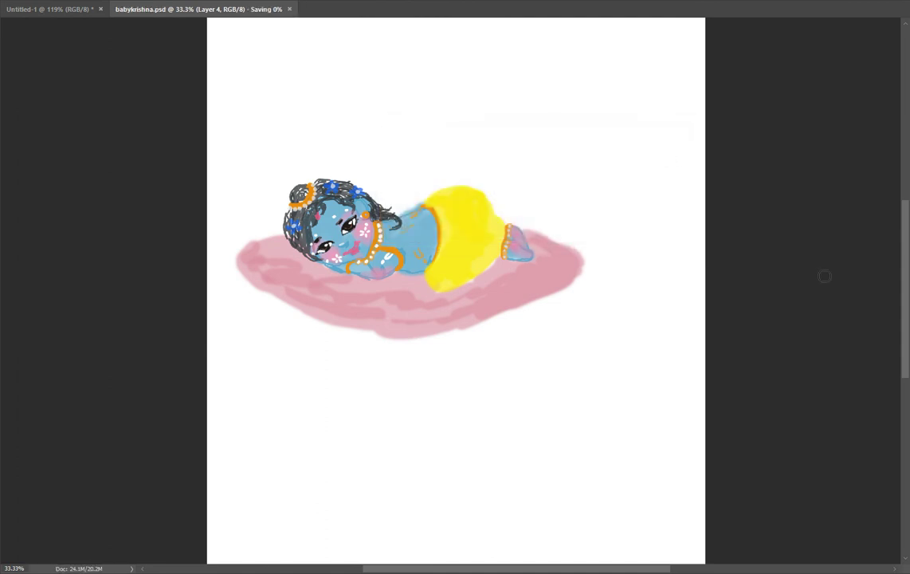